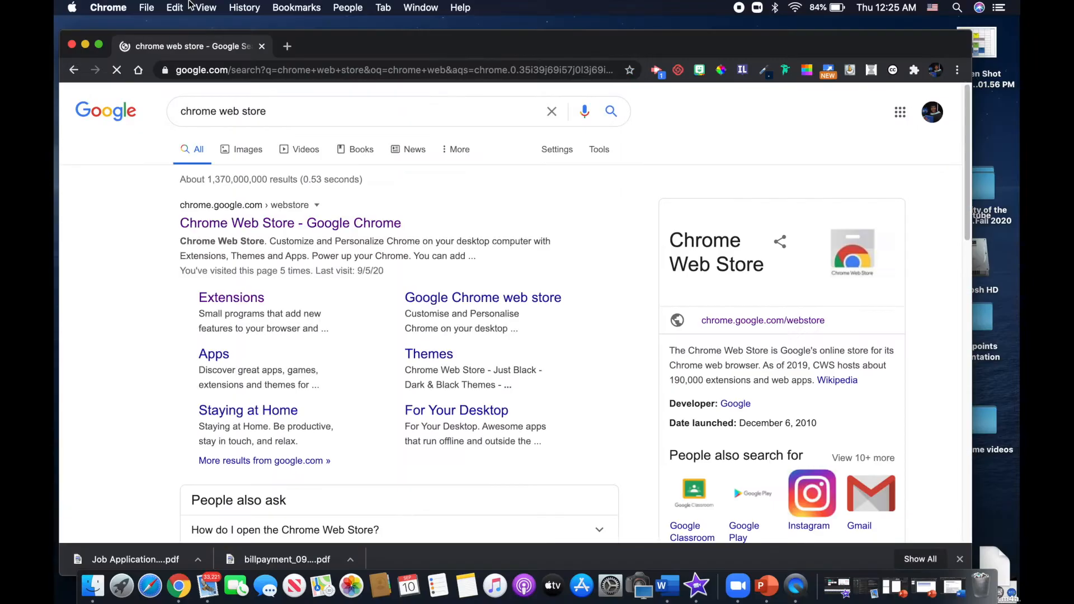
- Open the Chrome Web Store from the search results and search its extensions for "equatio"
left_click(303, 224)
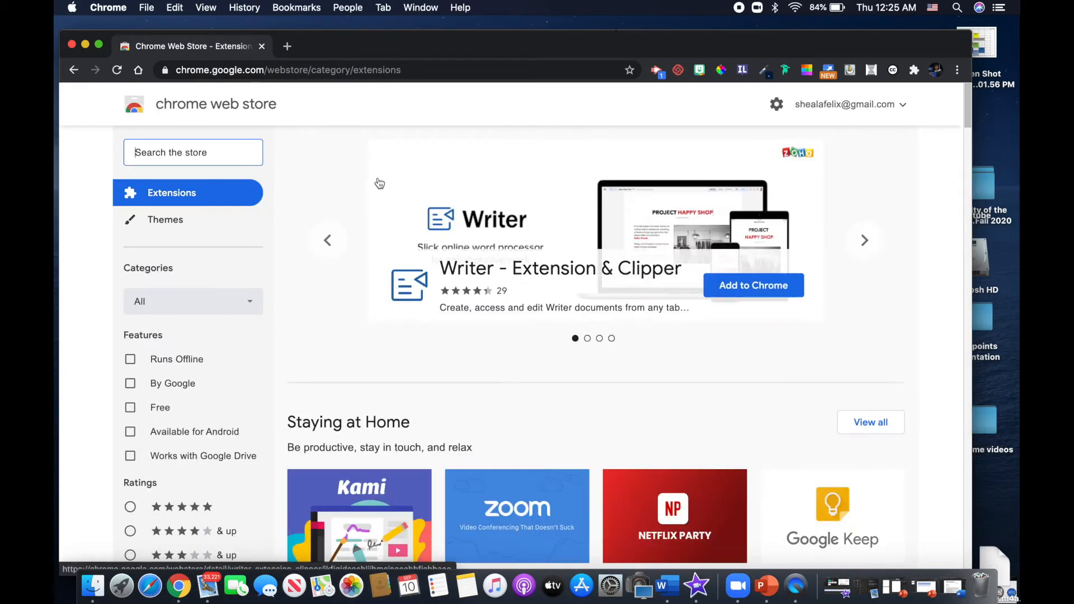
type("equ")
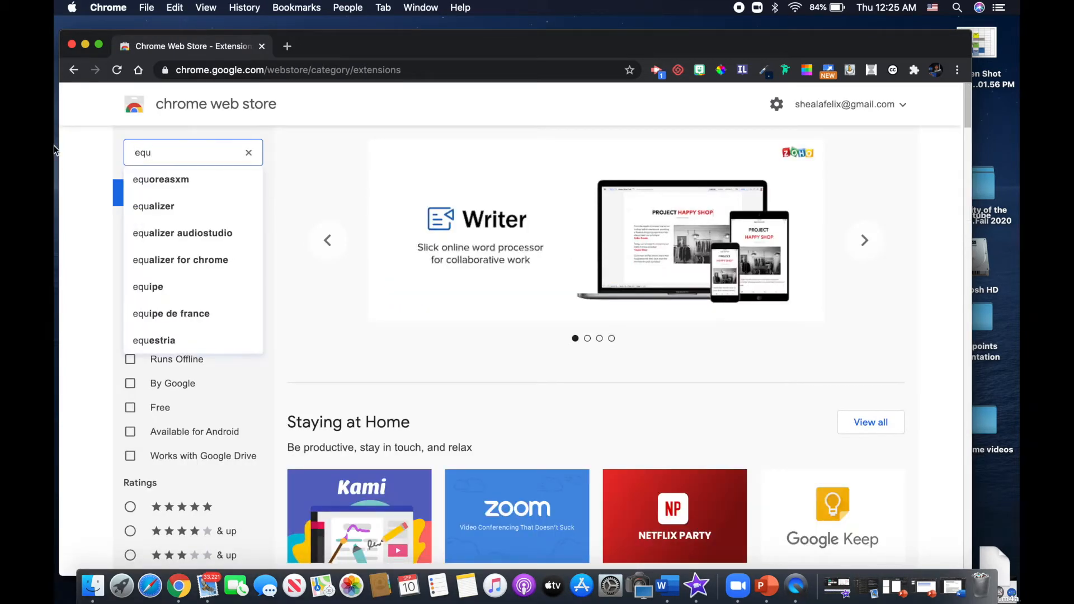
type("atio")
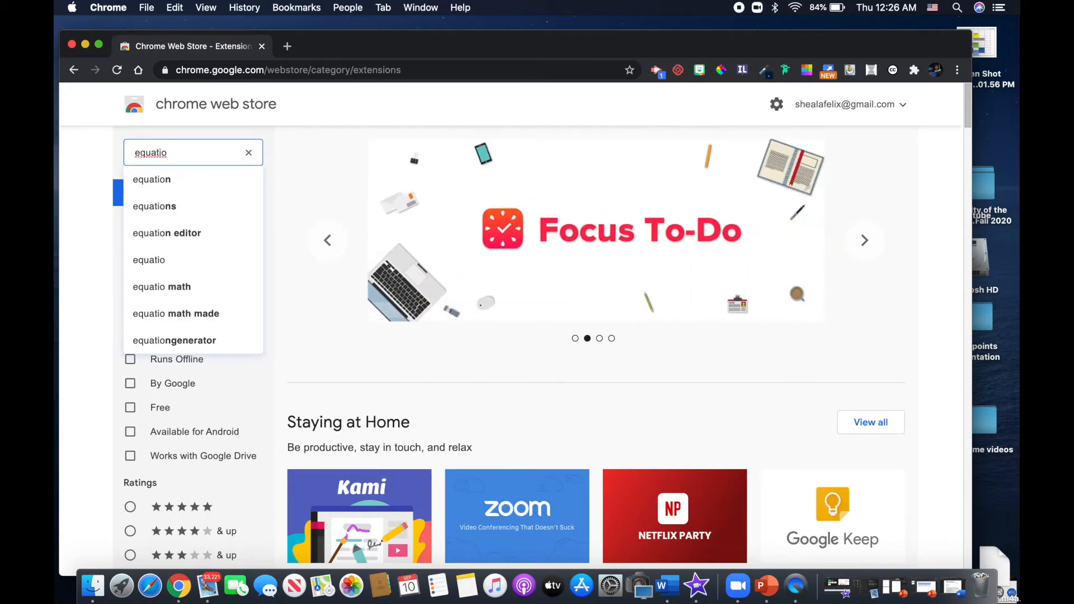
key("Return")
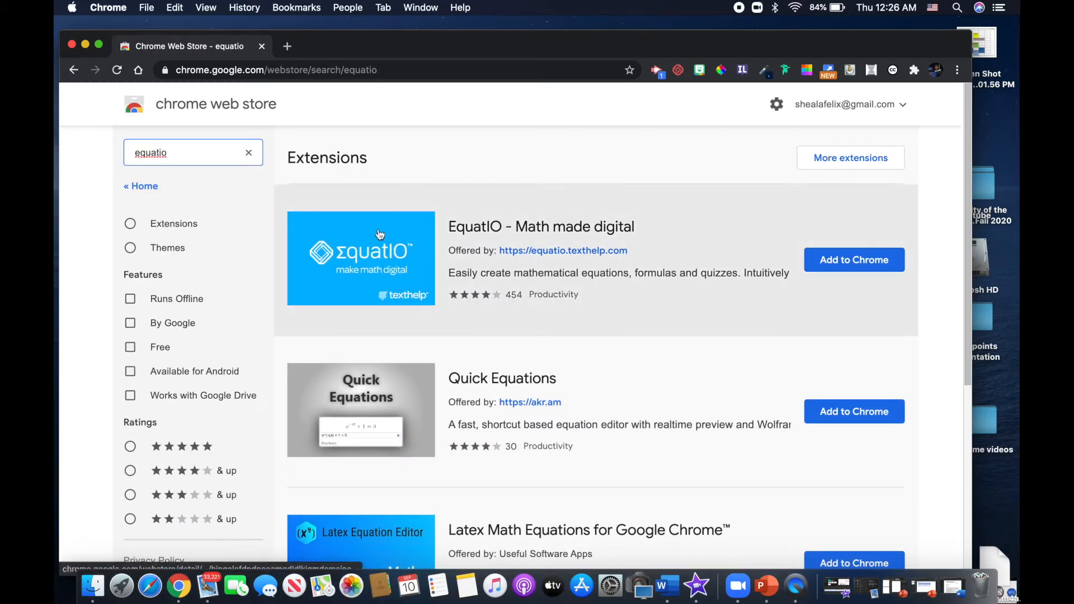
- Add the "EquatIO - Math made digital" extension and allow it access to the first listed Google account
left_click(854, 260)
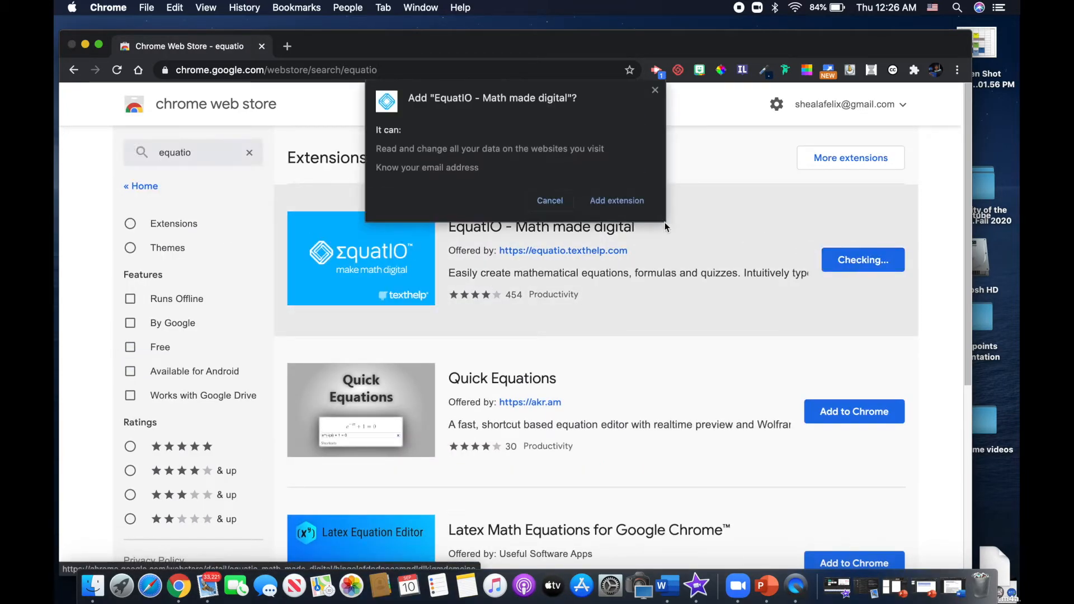
left_click(617, 200)
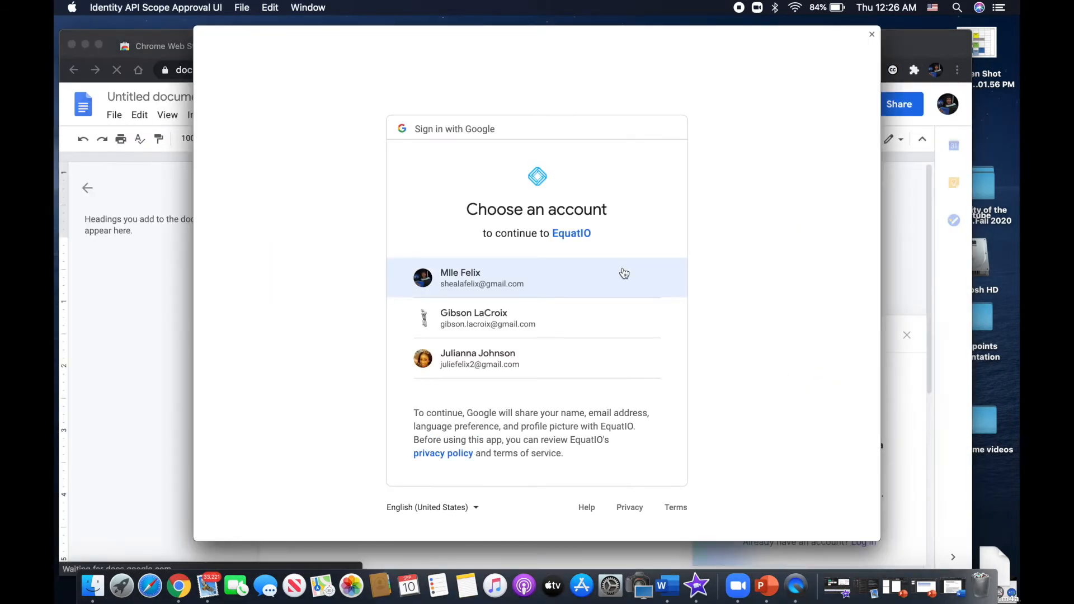
left_click(465, 278)
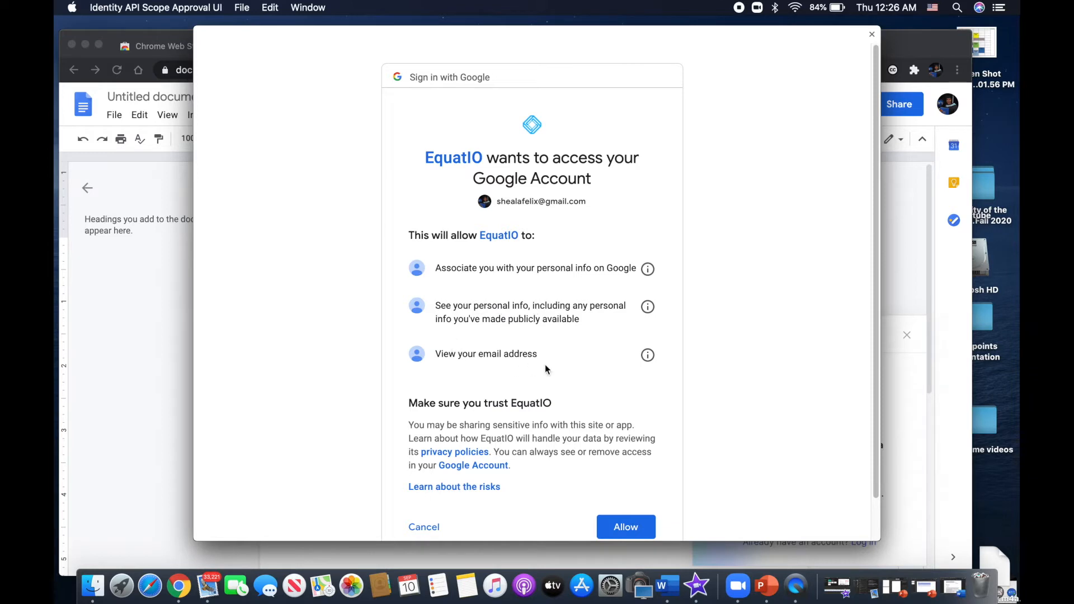
left_click(625, 527)
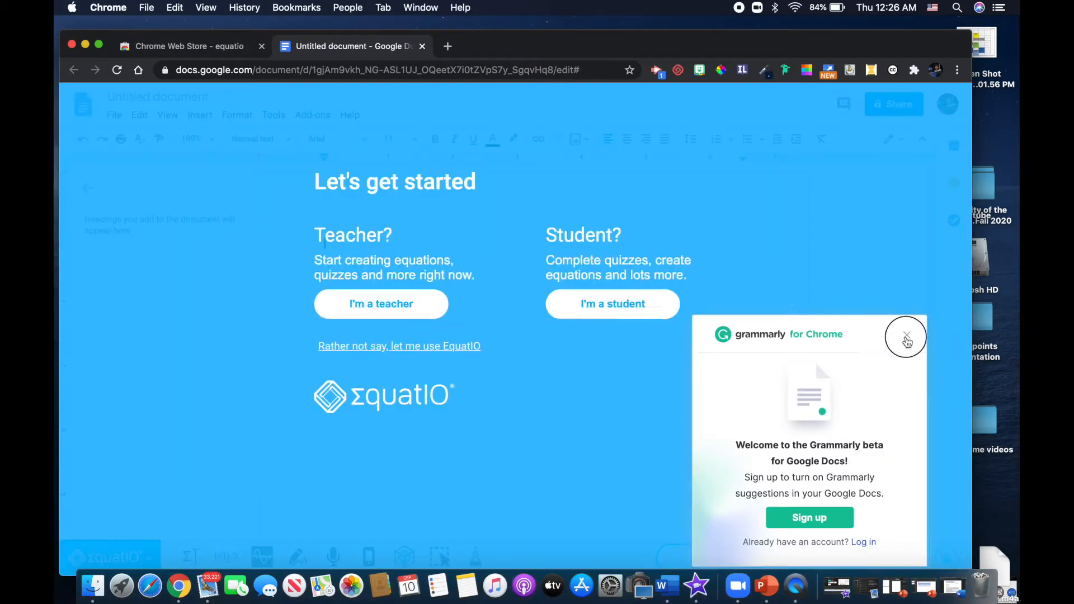
- Dismiss the Grammarly pop-up, identify as a teacher in EquatIO, and go through its introductory tutorial
left_click(907, 336)
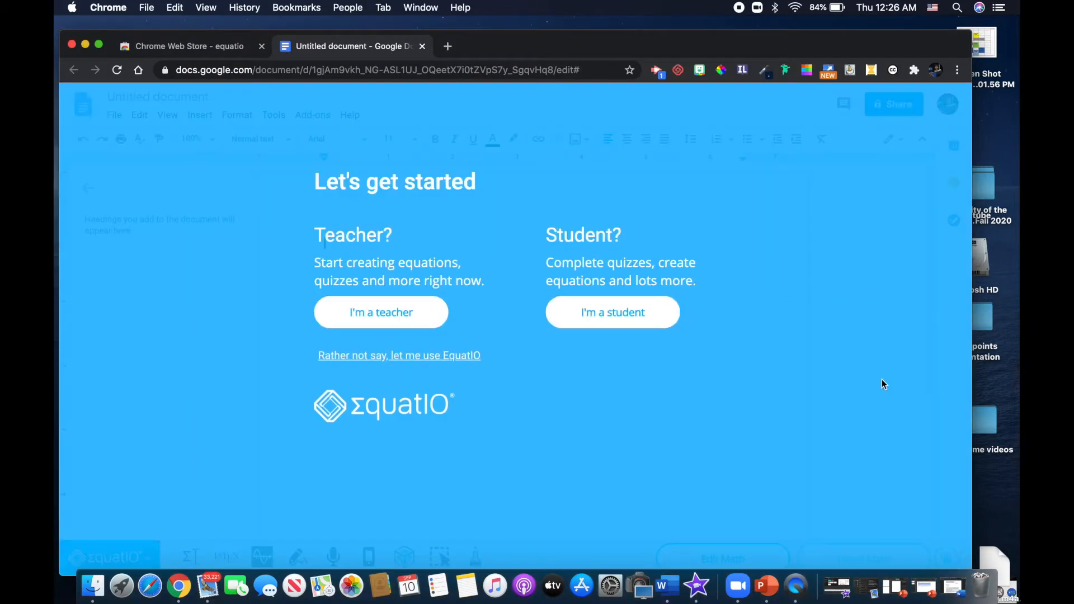
left_click(367, 315)
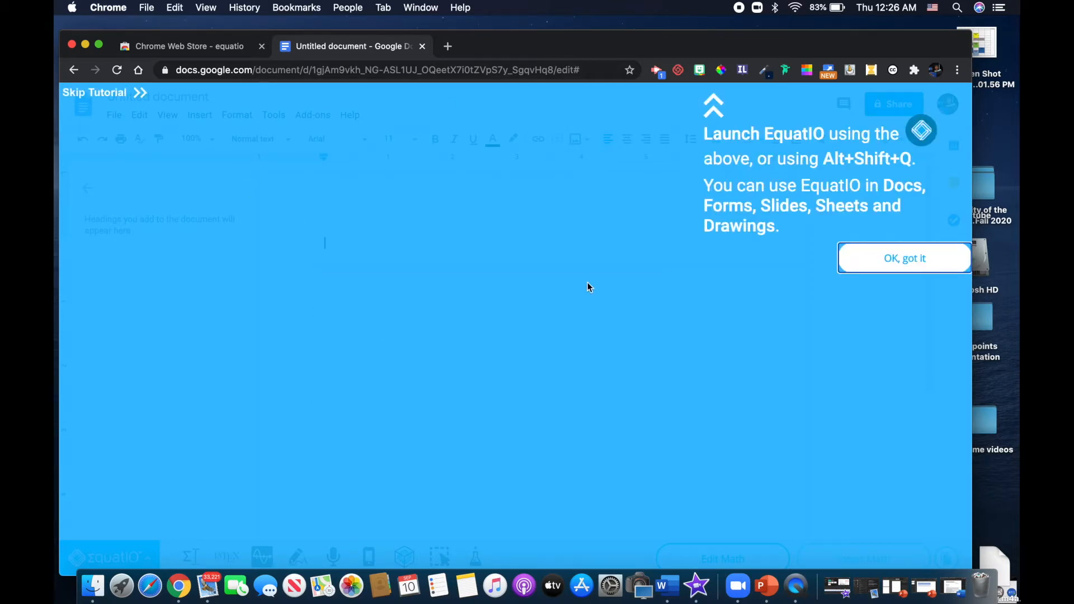
left_click(910, 261)
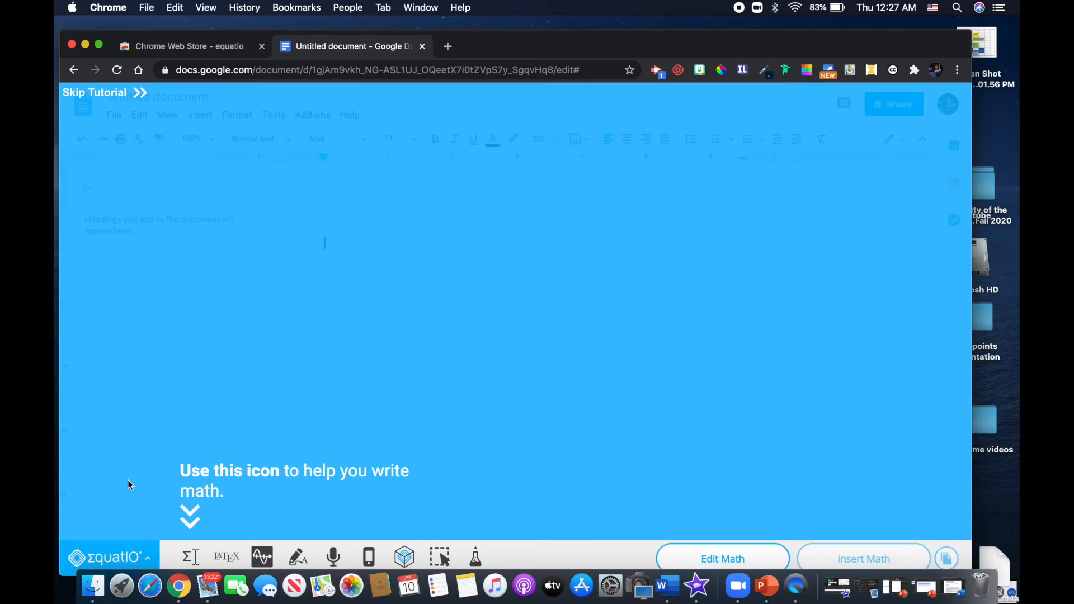
left_click(190, 557)
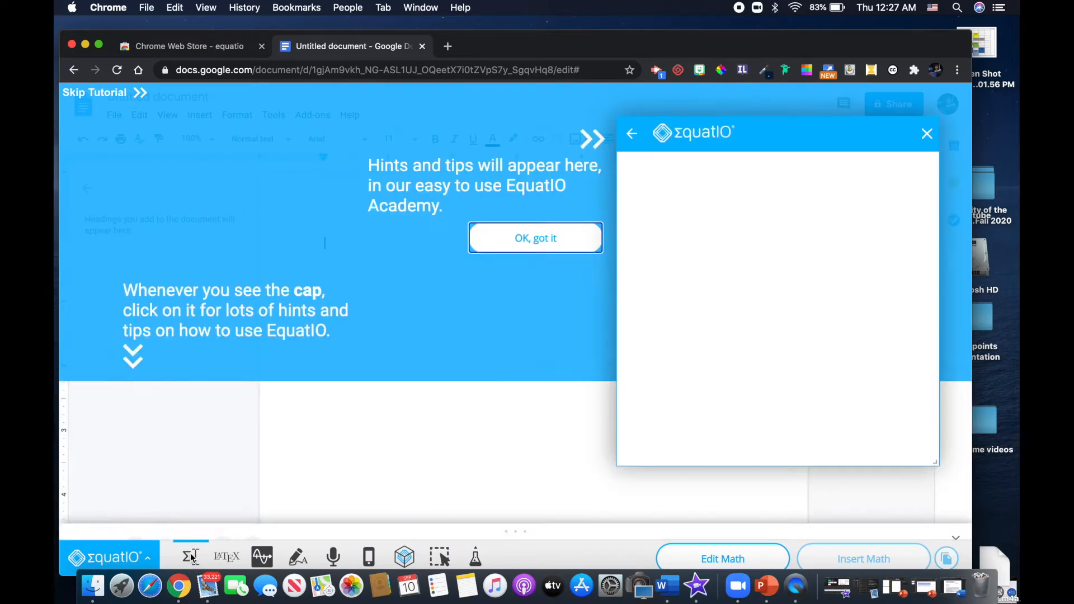
left_click(927, 135)
left_click(572, 241)
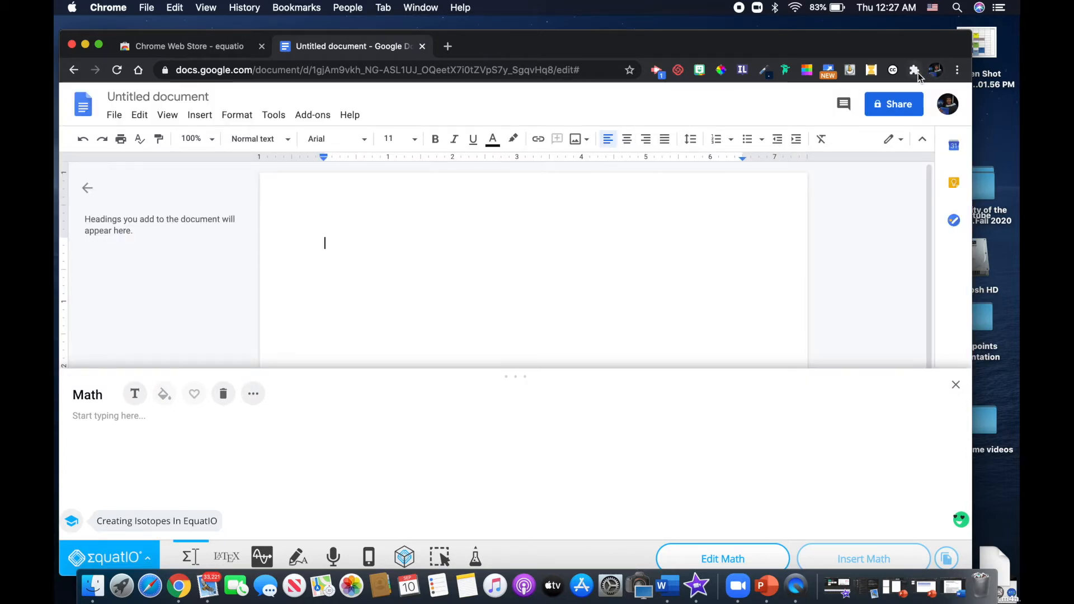
- Pin the EquatIO extension in the browser and close the untitled document
left_click(915, 71)
left_click_drag(920, 199, 909, 221)
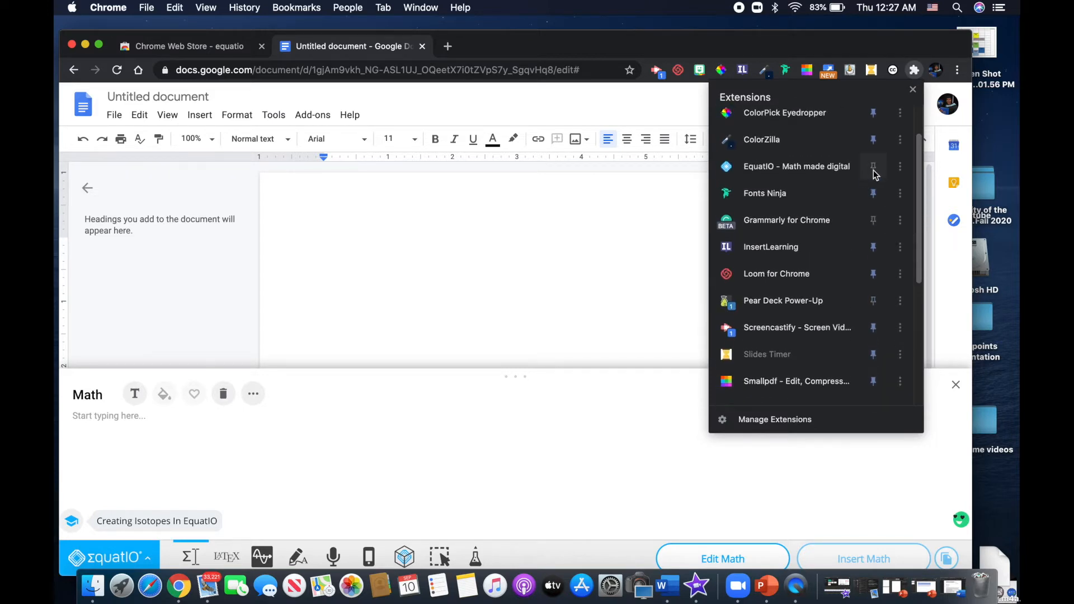
left_click(874, 167)
left_click(664, 240)
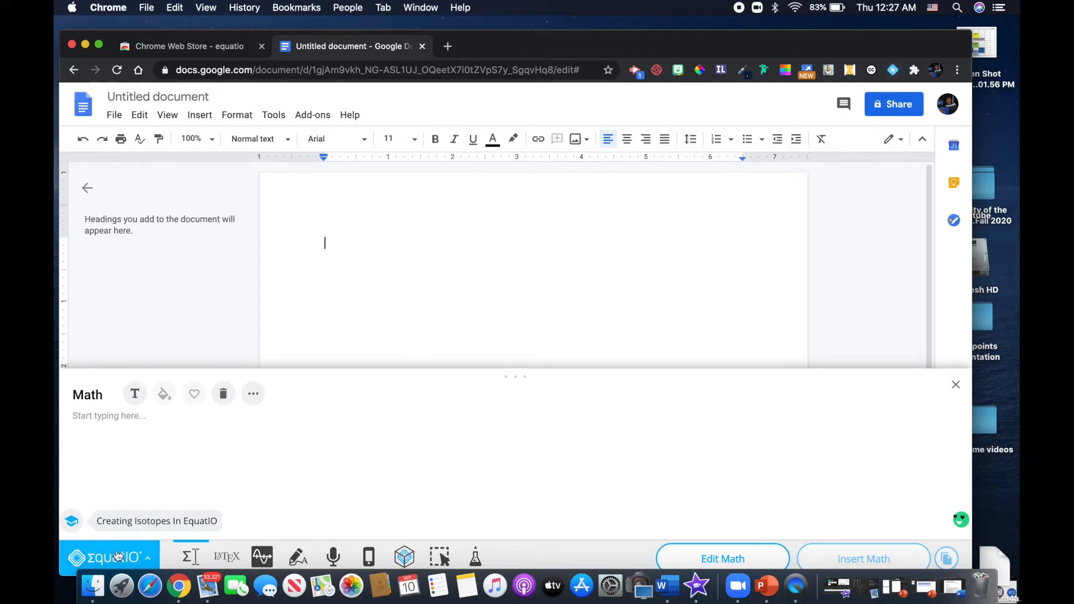
double_click(625, 244)
left_click(422, 46)
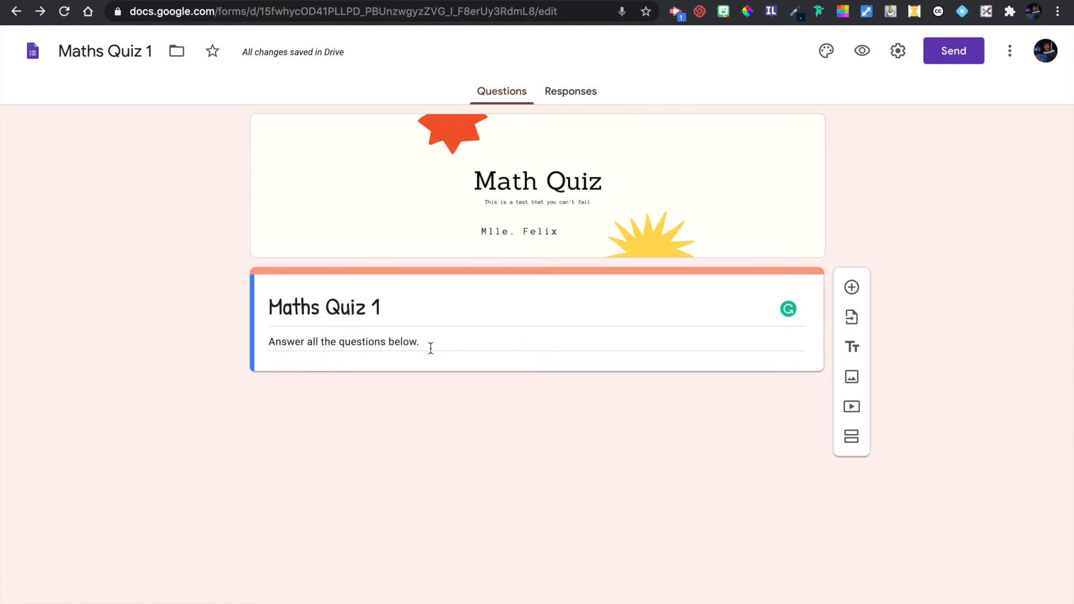
- Add a new section titled "Question 1" to the Maths Quiz 1 form
left_click(851, 441)
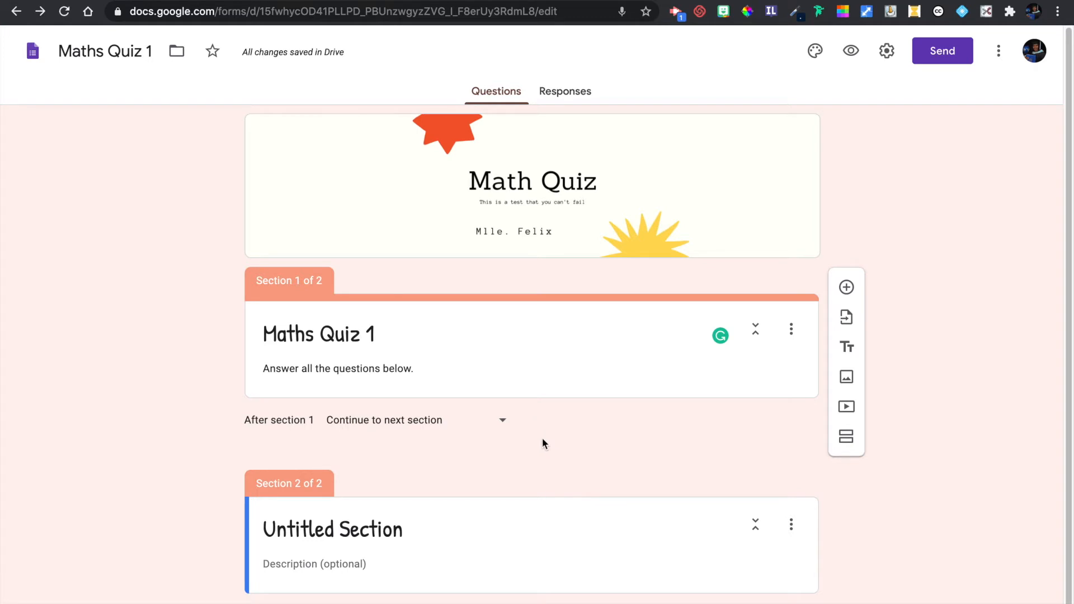
scroll(526, 516, "down", 1)
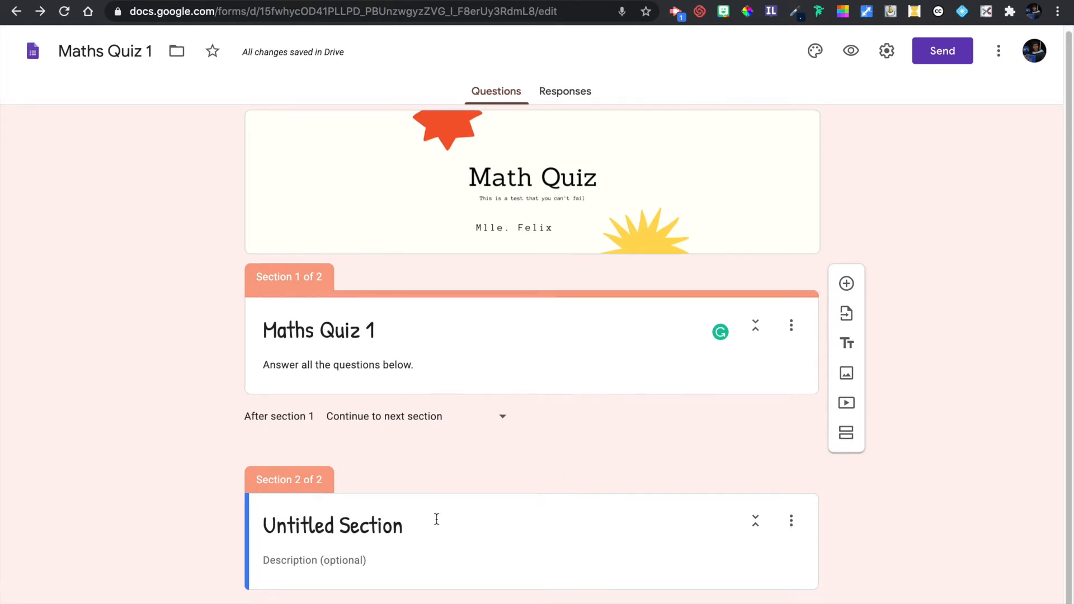
left_click(341, 526)
key("BackSpace")
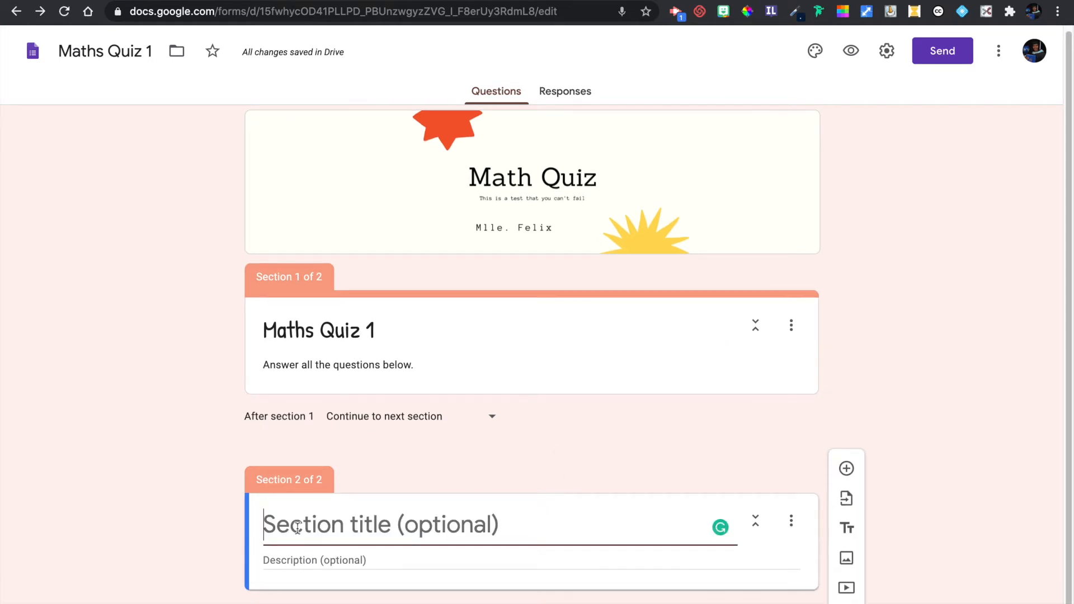
type("Question 1")
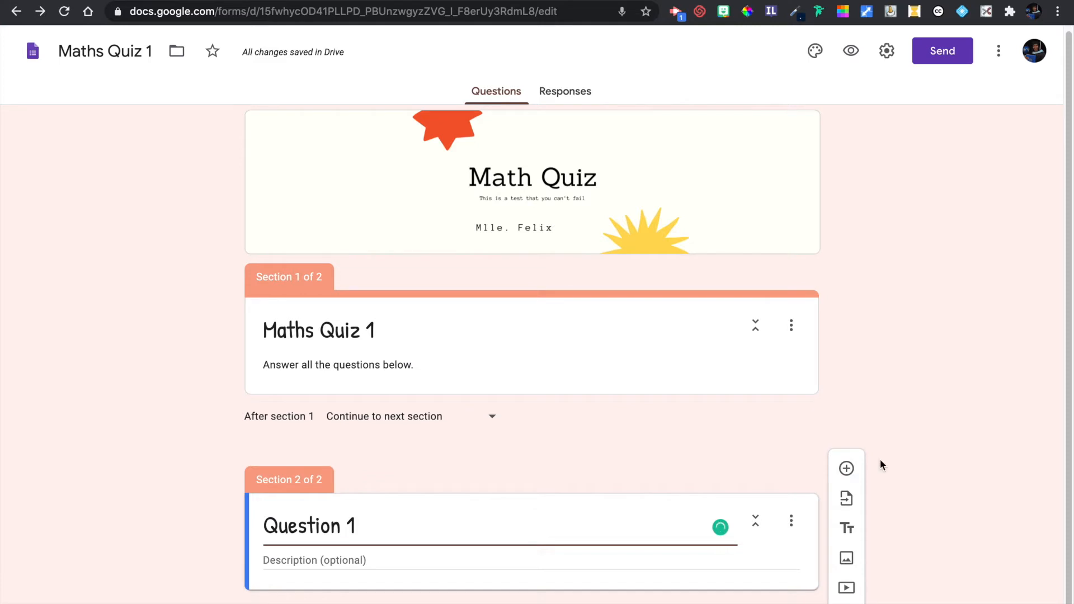
- Add a multiple-choice question to the Question 1 section with the text "What is the factor of"
left_click(847, 470)
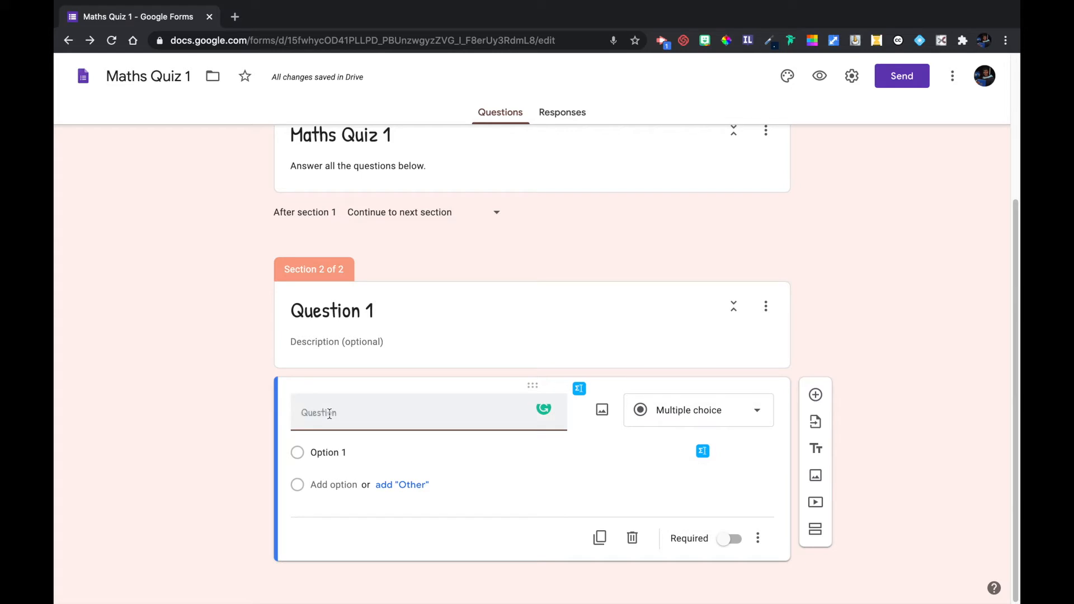
type("What is the factor of")
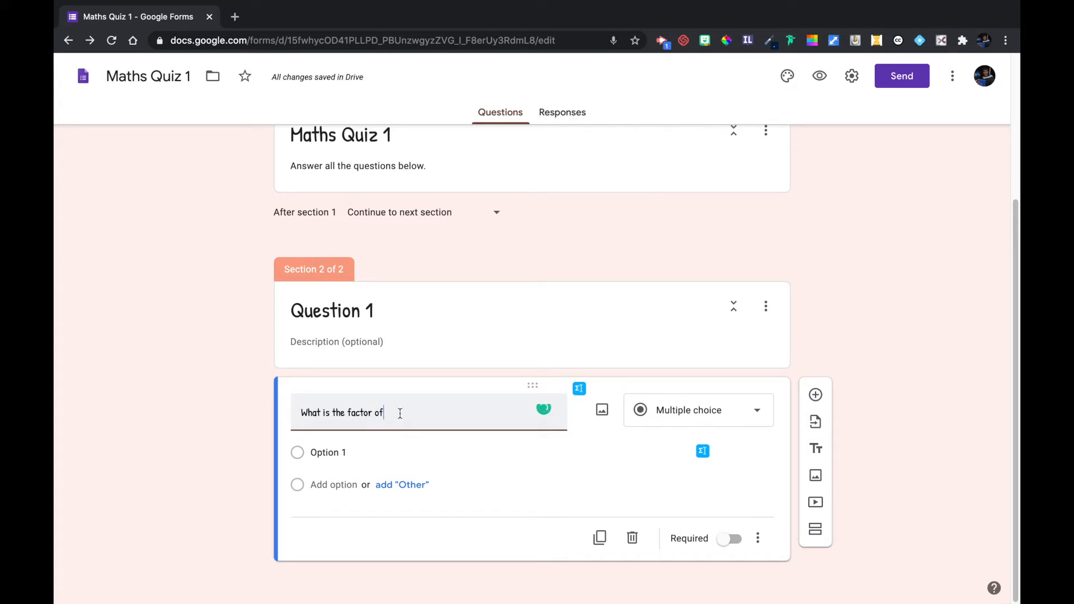
- Open EquatIO for the question text and clear the leftover equation from its math field
left_click(580, 392)
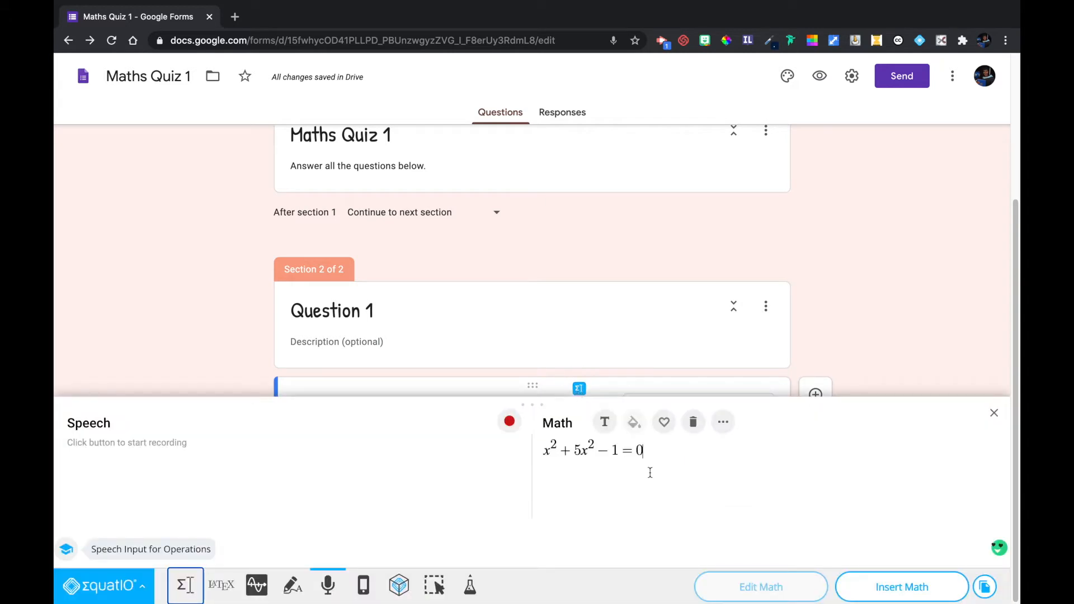
left_click_drag(655, 451, 540, 452)
key("BackSpace")
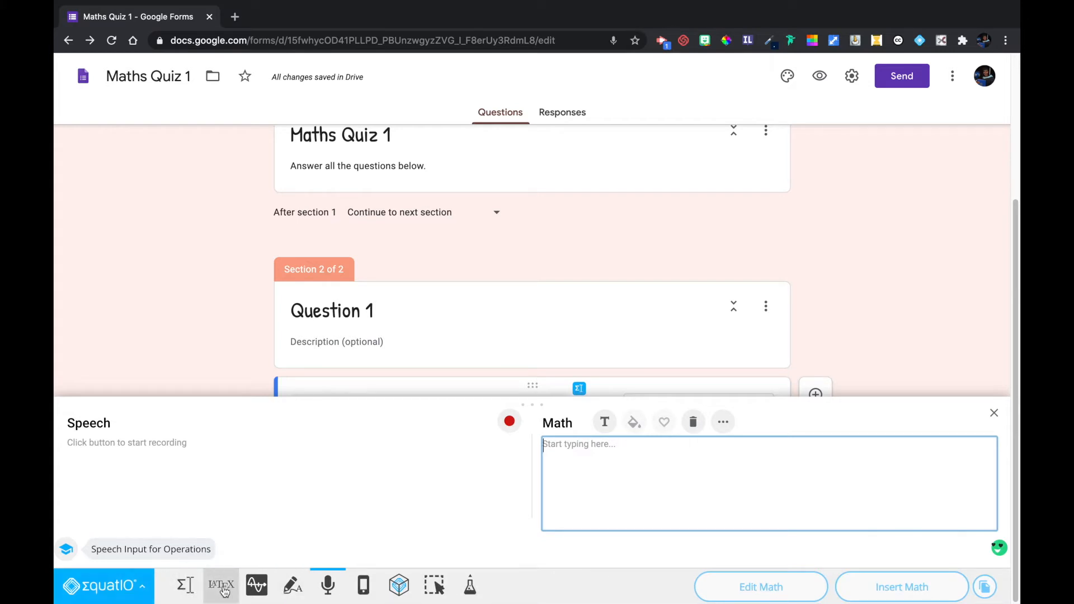
- Look through EquatIO's LaTeX, graph, handwriting and speech input modes, ending back in the equation editor
left_click(185, 586)
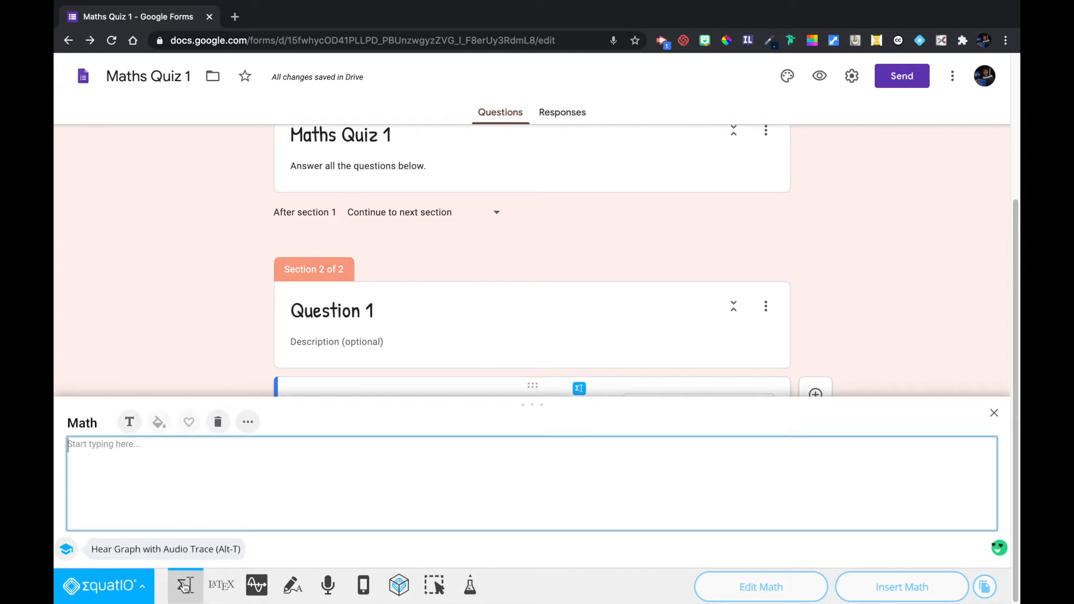
left_click(221, 587)
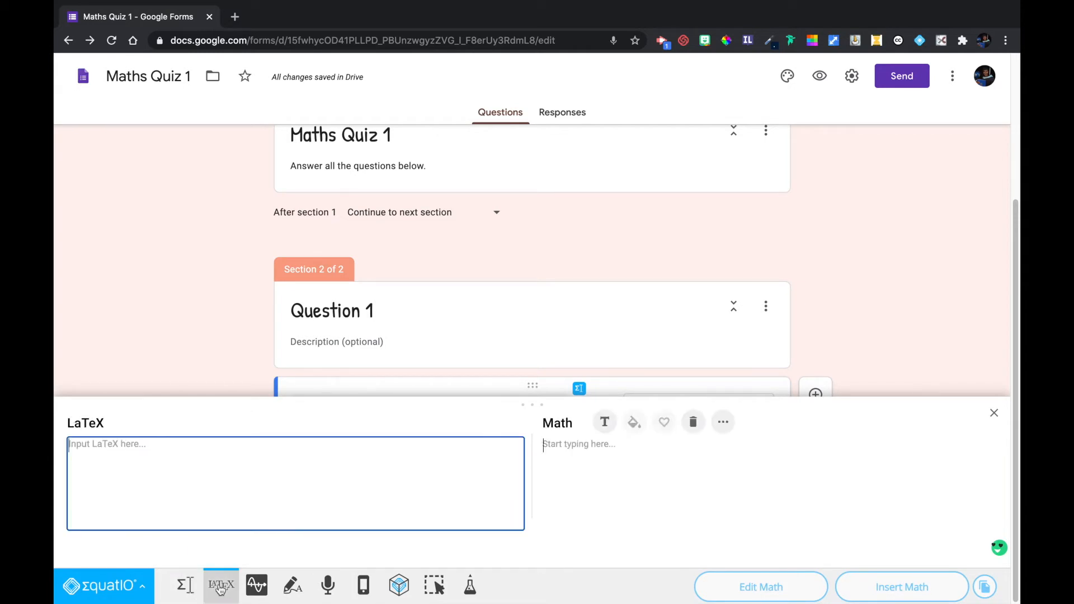
left_click(256, 586)
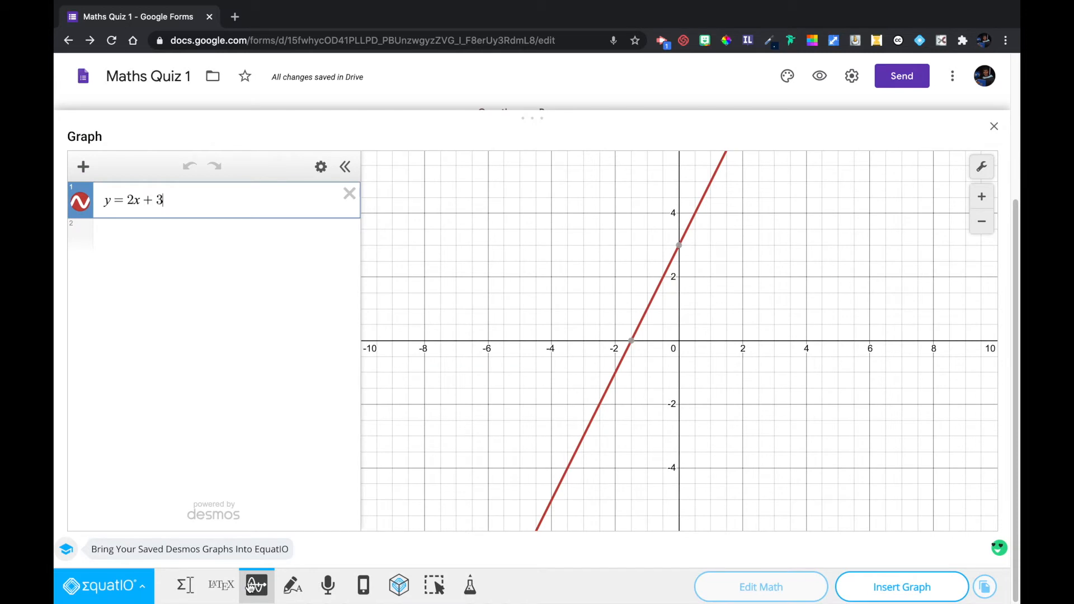
left_click(294, 586)
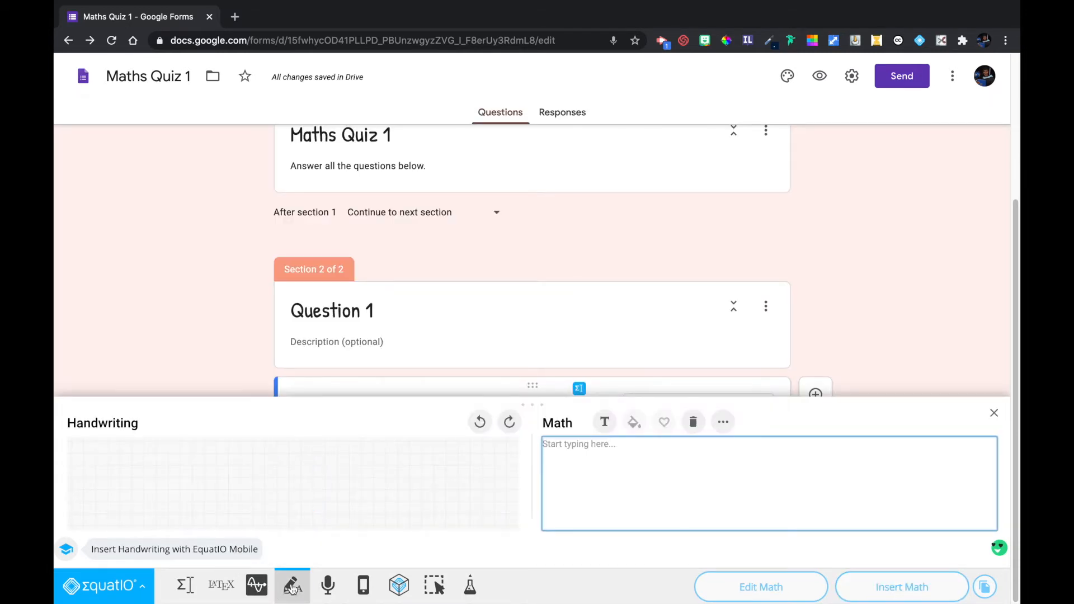
left_click(332, 587)
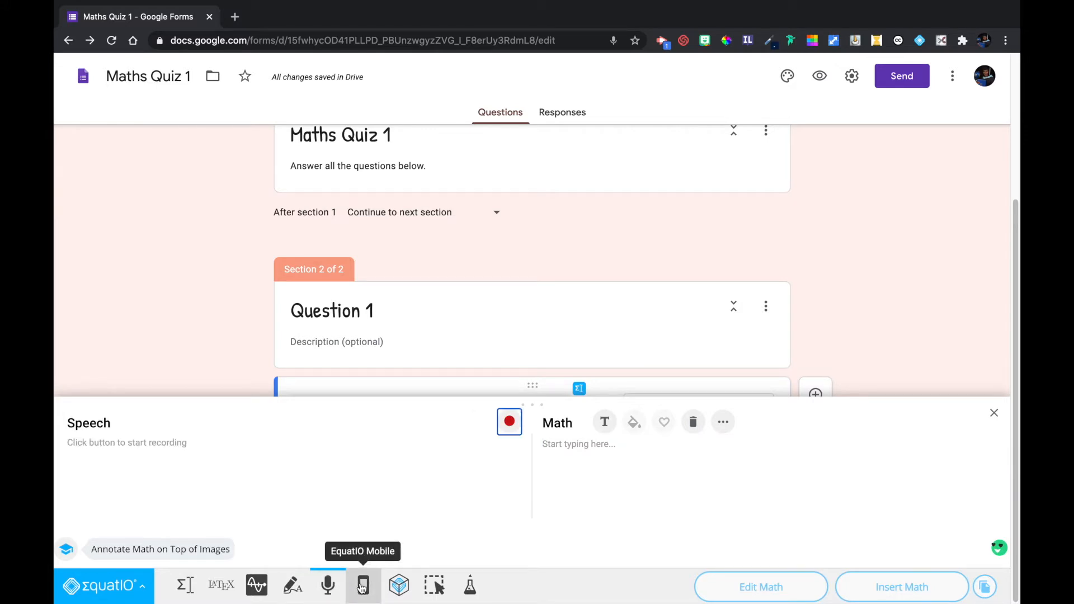
left_click(187, 594)
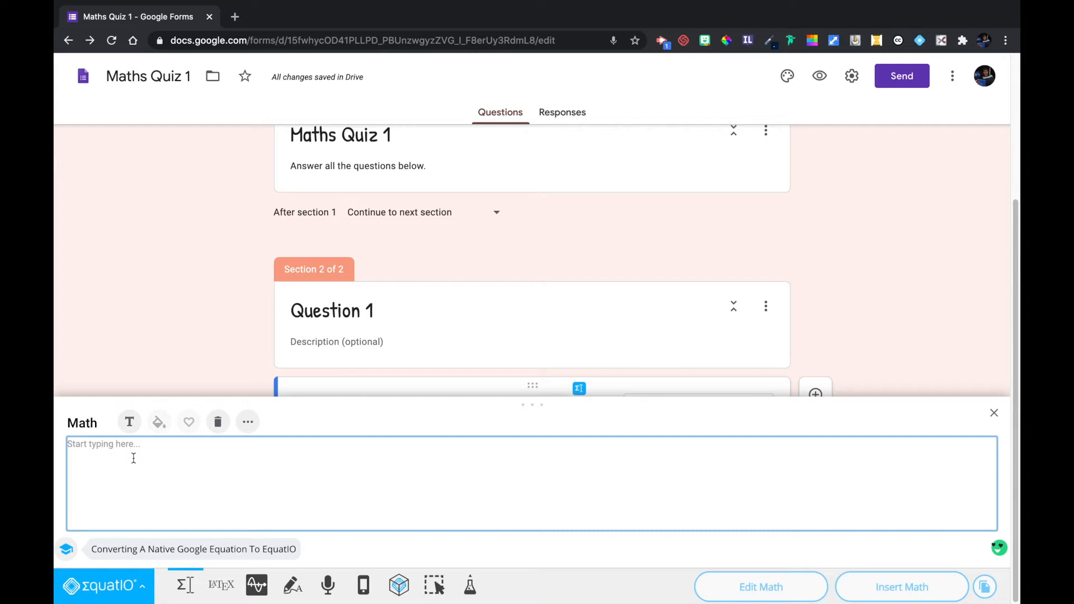
- Try entering x in EquatIO's math field, then remove it
type("x")
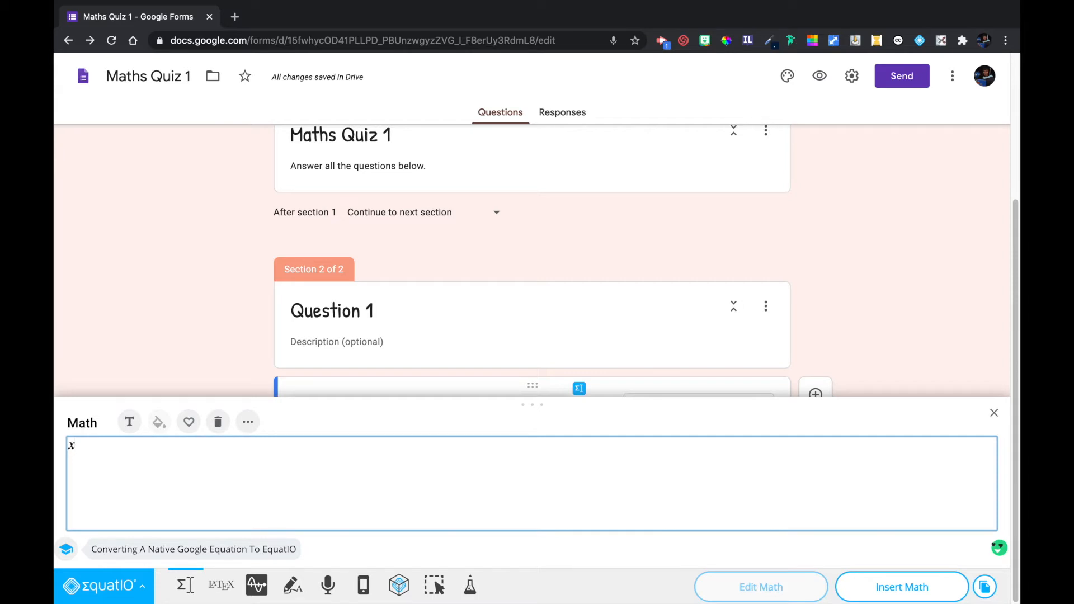
key("BackSpace")
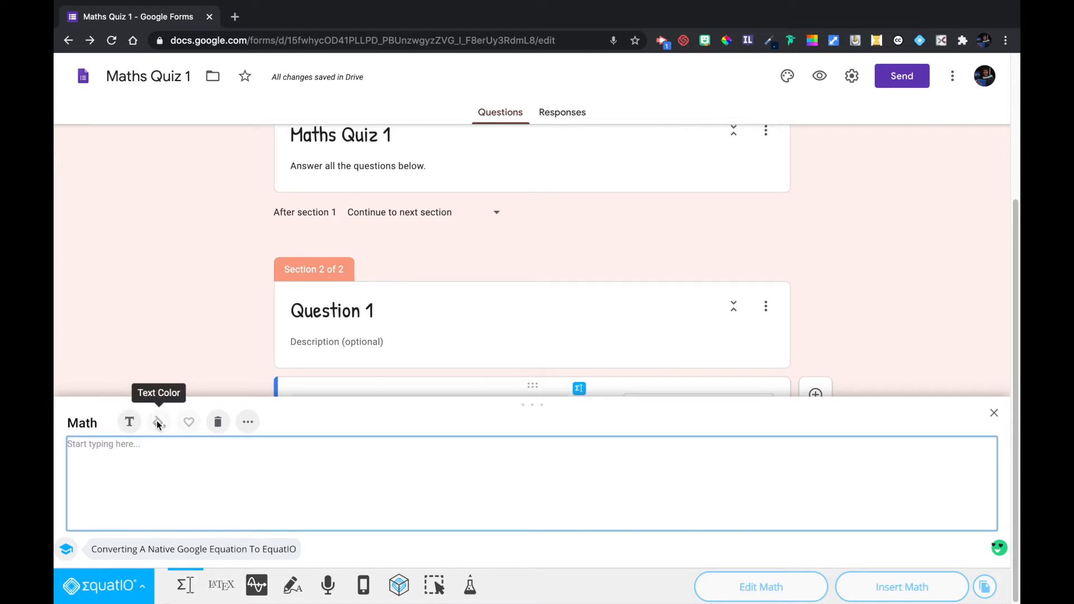
- Browse EquatIO's general, symbols and layout palettes, and add a superscript template to the math field
left_click(248, 425)
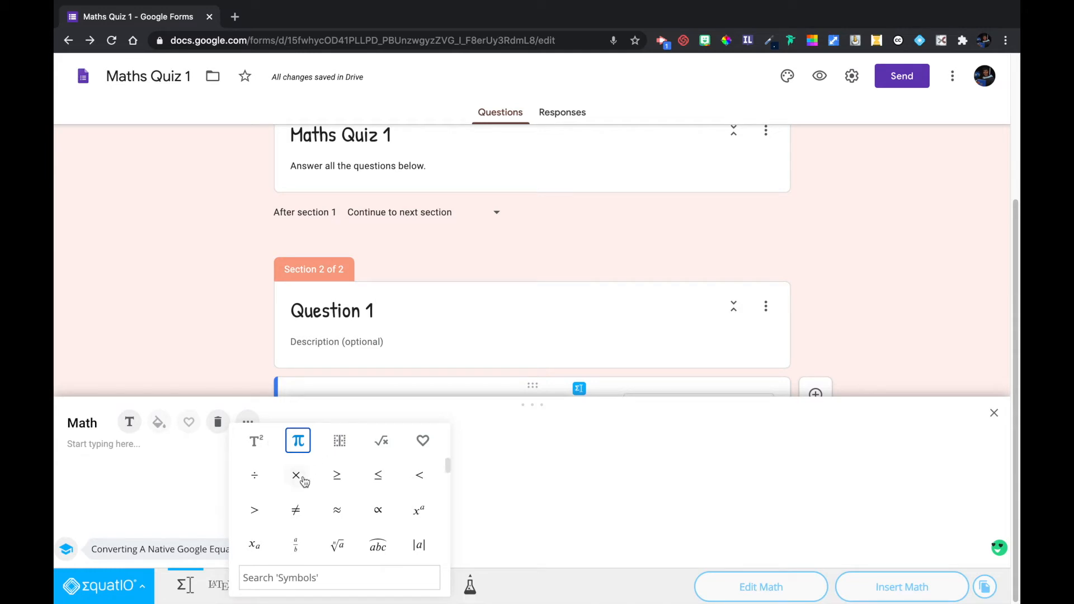
left_click(253, 443)
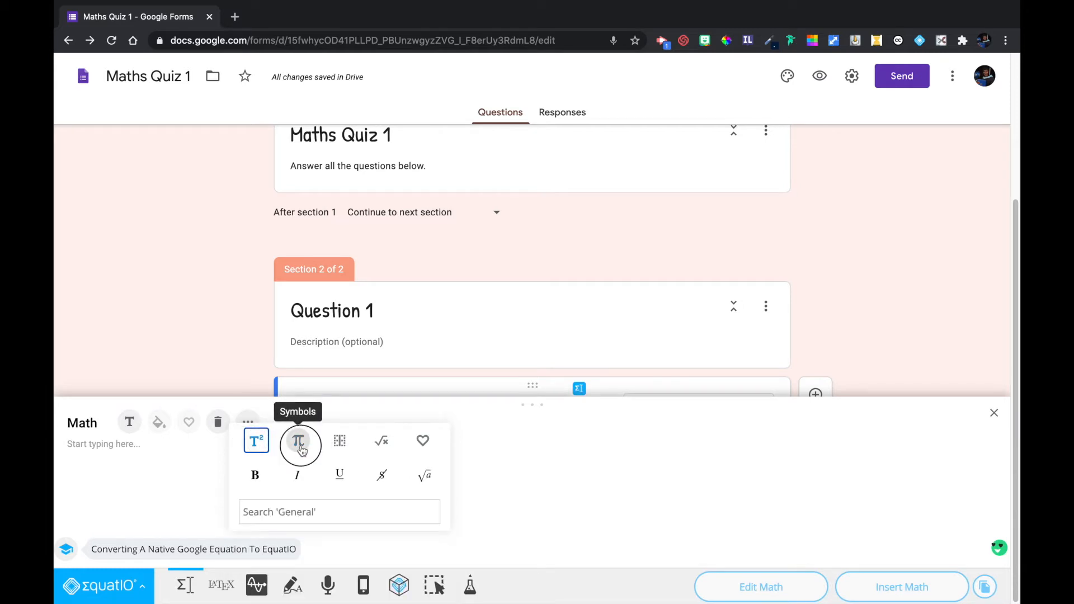
left_click(302, 449)
left_click(340, 443)
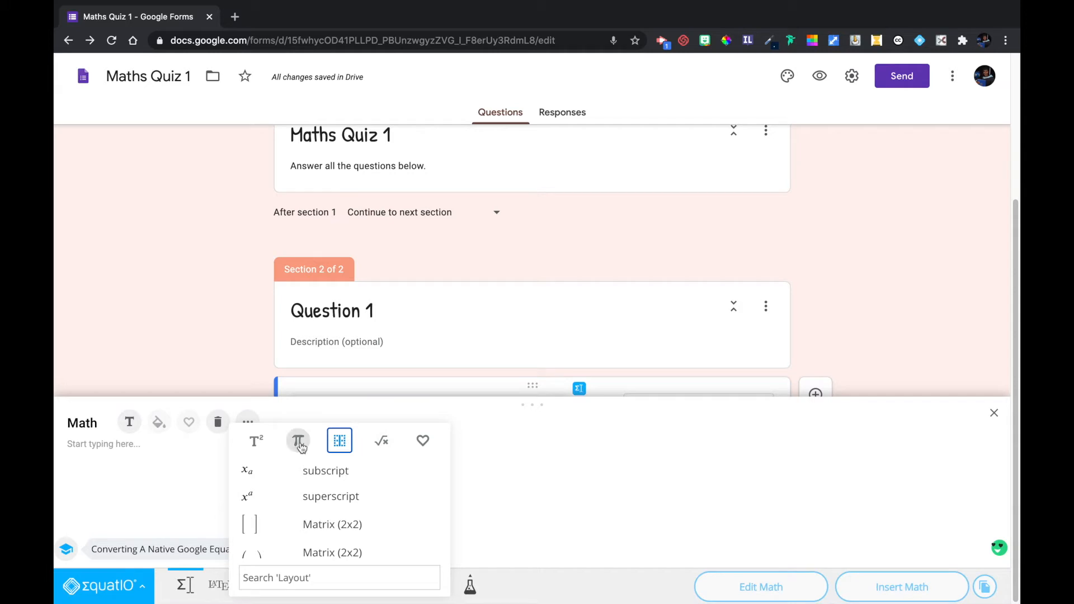
left_click(329, 498)
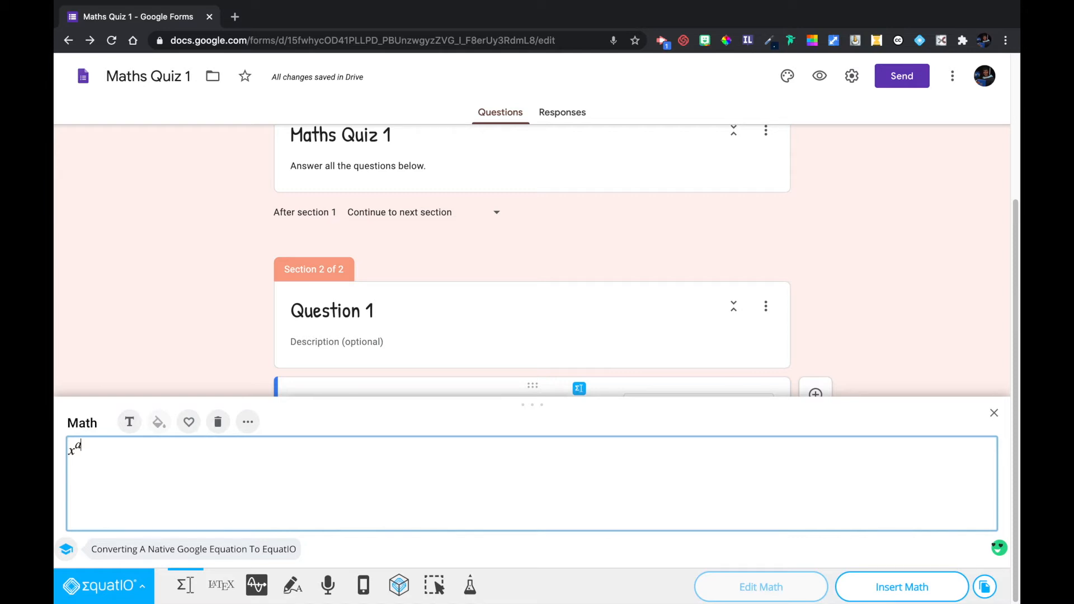
- Complete the equation as x² + x − 12 and insert it into the "What is the factor of" question
key("BackSpace")
type("2")
type("x")
type("-12")
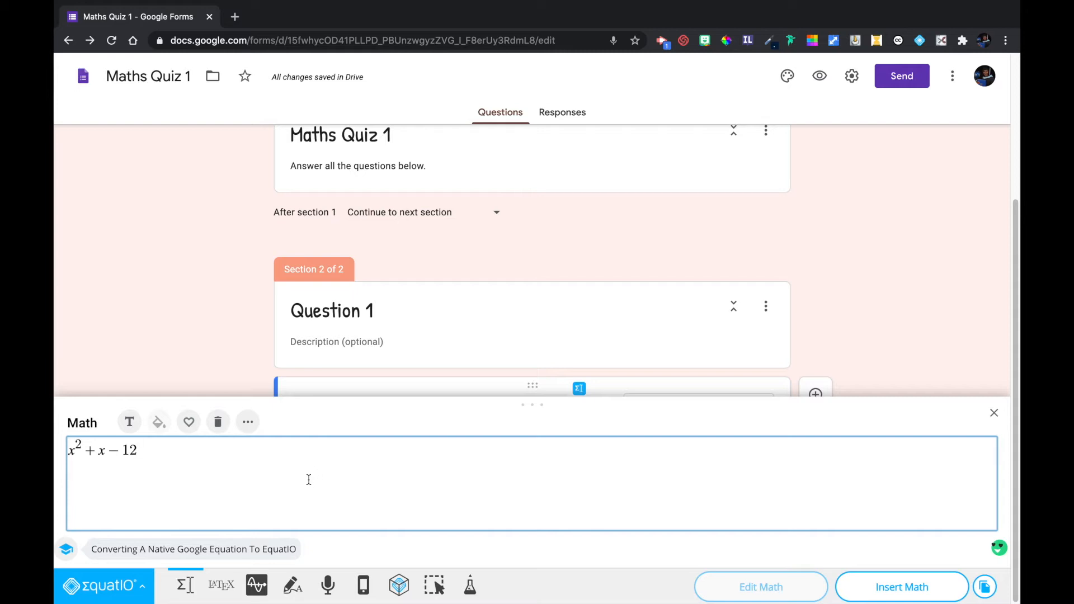
left_click(901, 589)
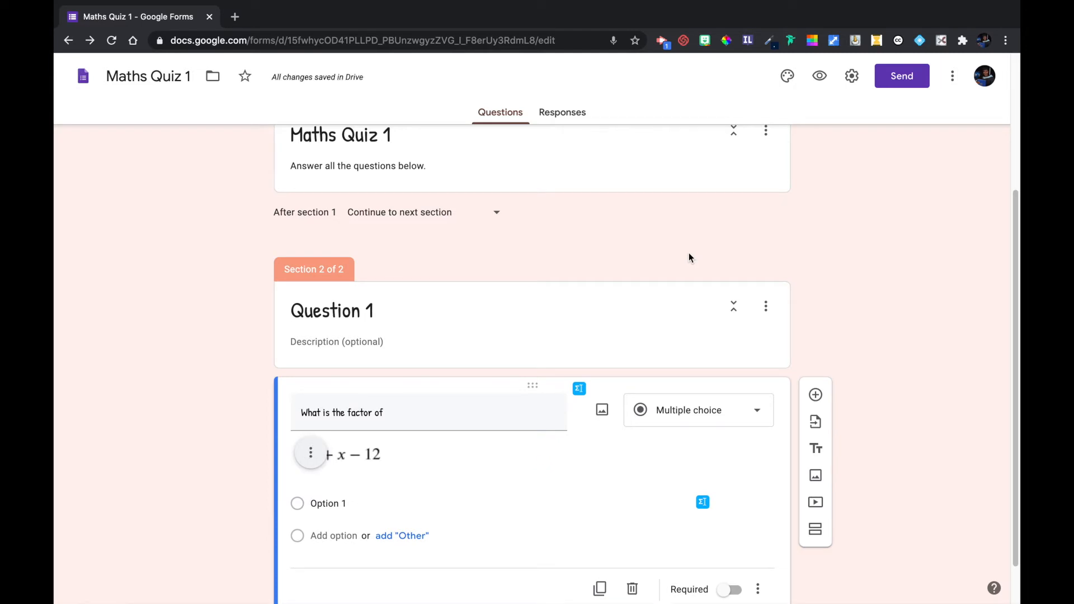
- Center-align the x² + x − 12 equation image in the question
left_click(311, 455)
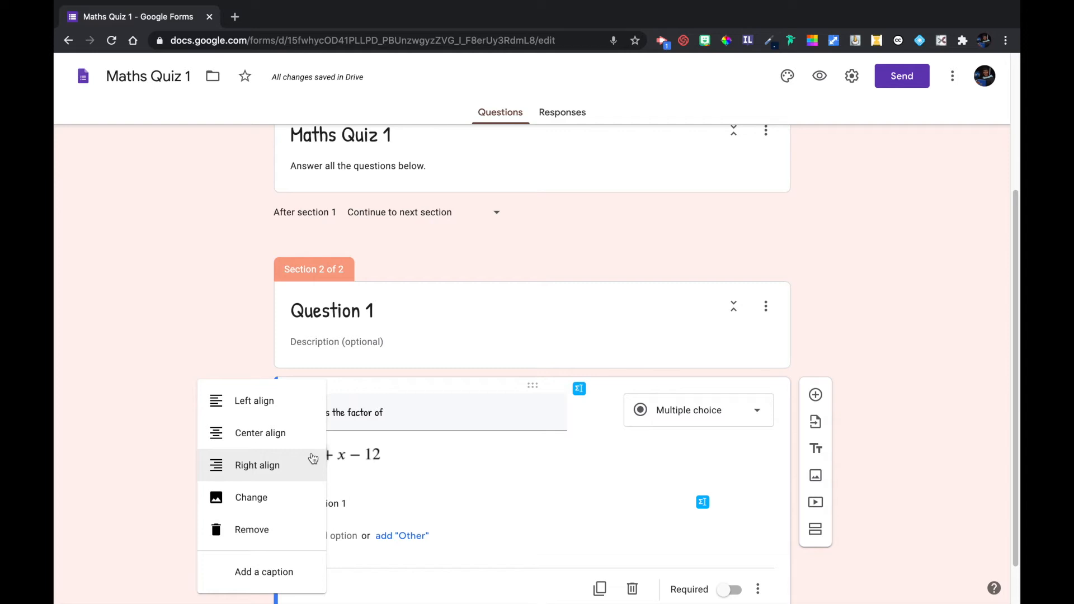
left_click(261, 445)
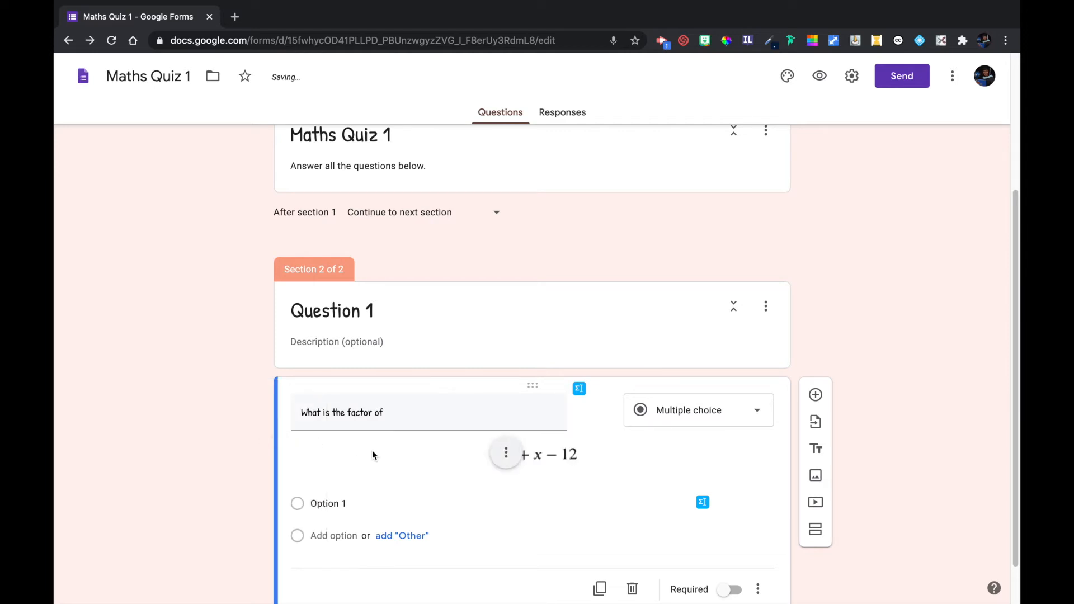
left_click(505, 453)
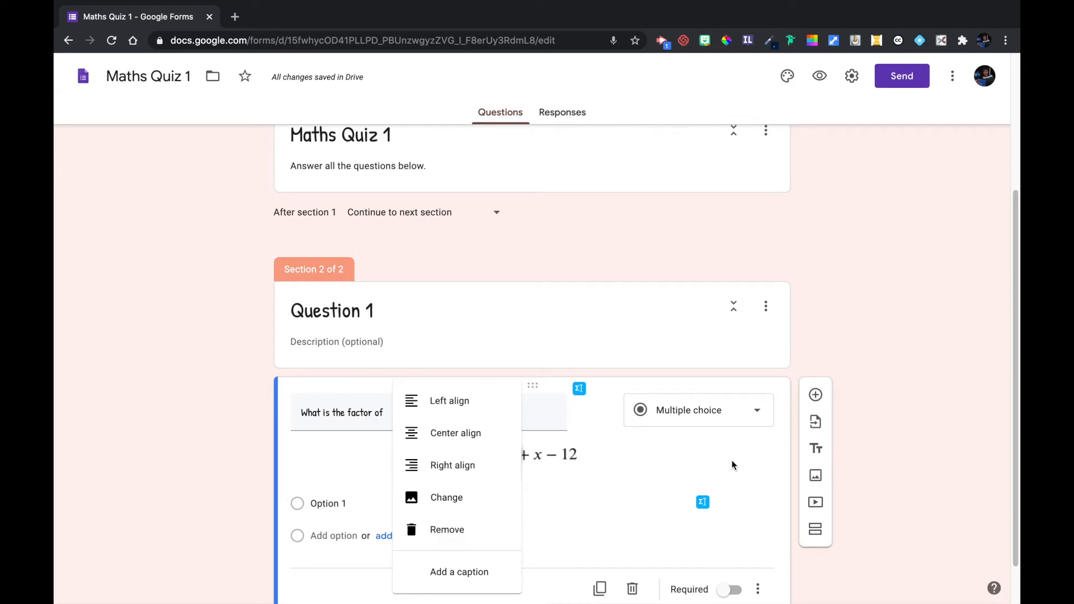
scroll(859, 464, "down", 1)
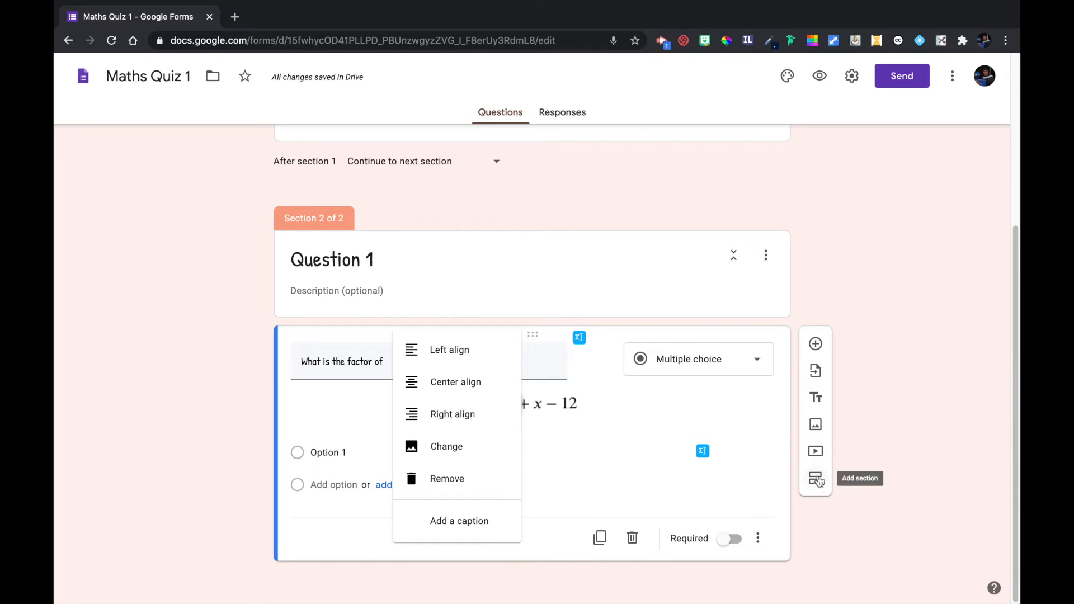
left_click(819, 481)
- Add a section after the Question 1 section and title it "Question 2"
scroll(617, 470, "down", 1)
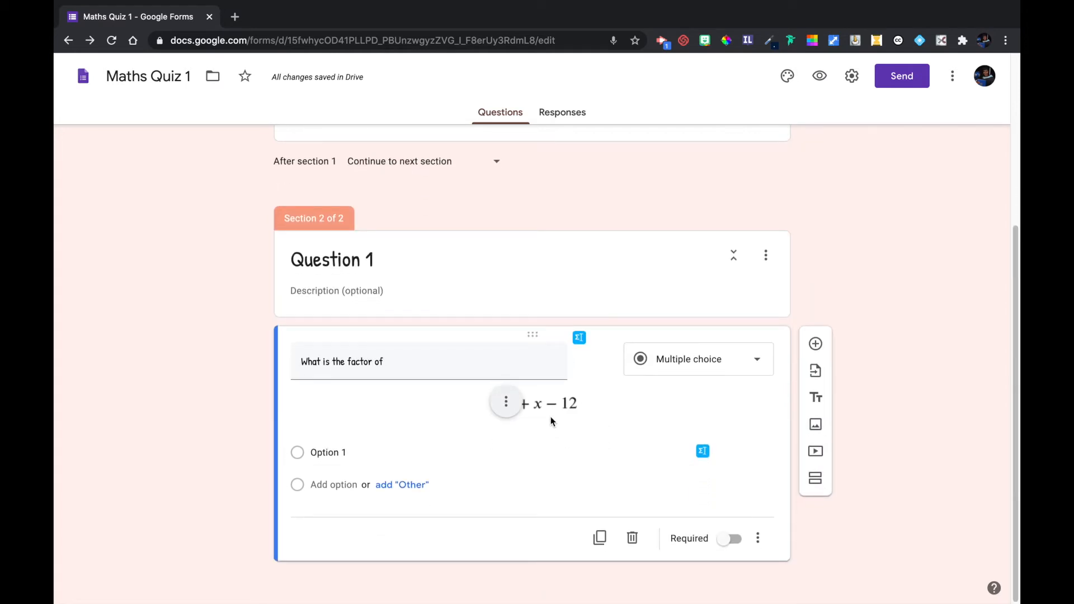
scroll(511, 404, "up", 5)
scroll(511, 404, "down", 5)
left_click(816, 480)
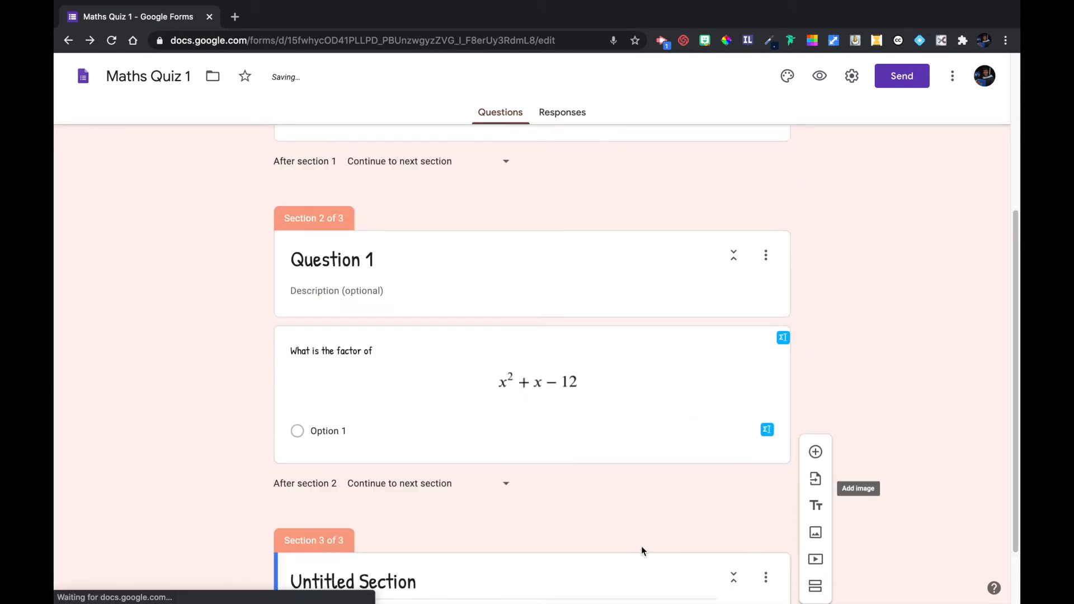
left_click(393, 546)
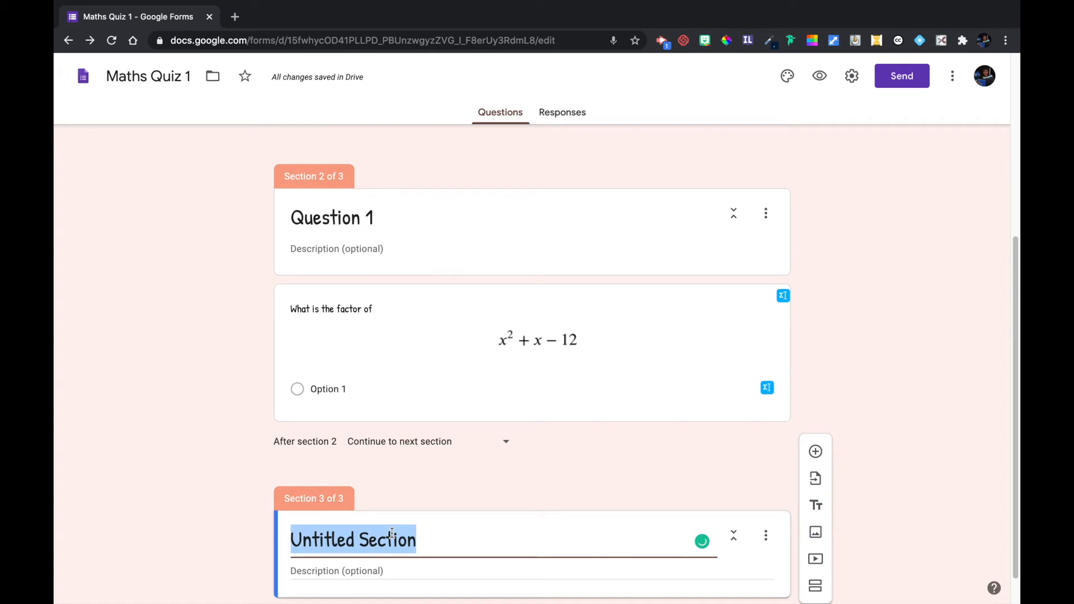
type("Question ")
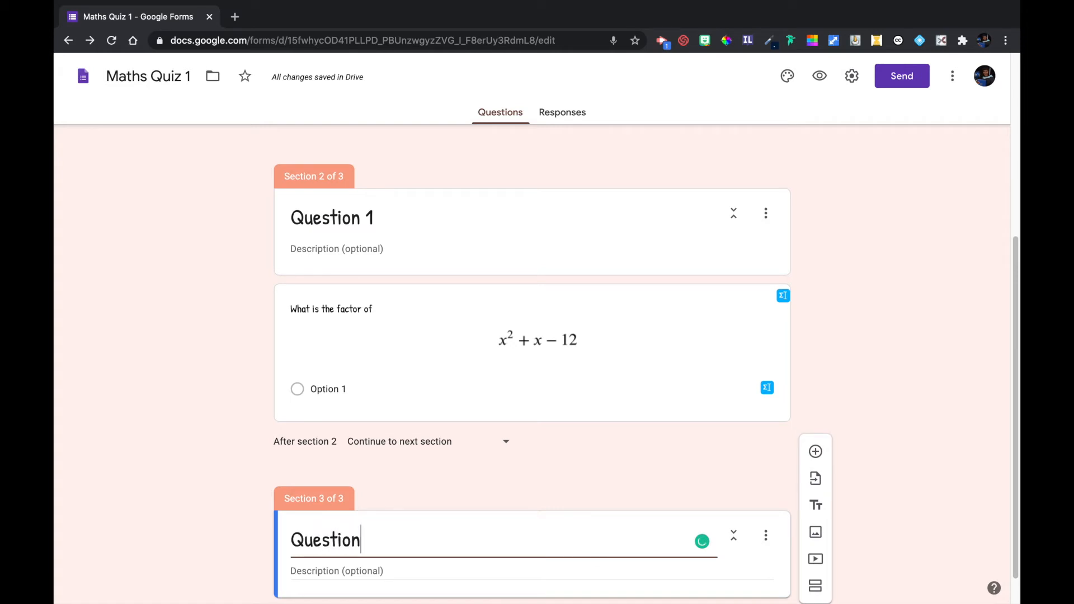
type("2")
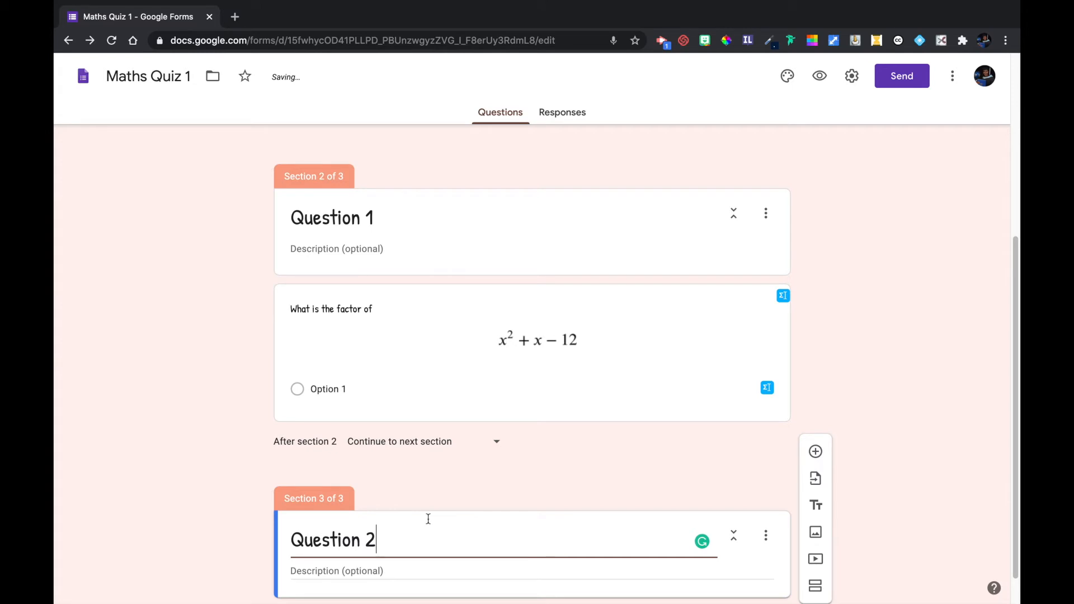
- Add a short answer question to the Question 2 section with the text "What is the slope of"
scroll(750, 495, "down", 1)
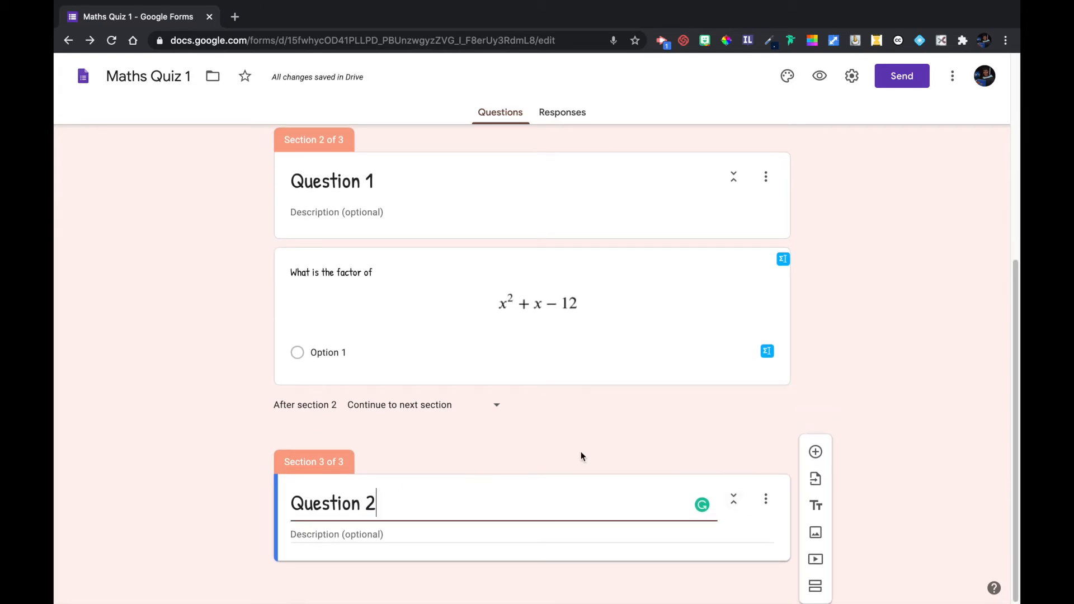
left_click(815, 451)
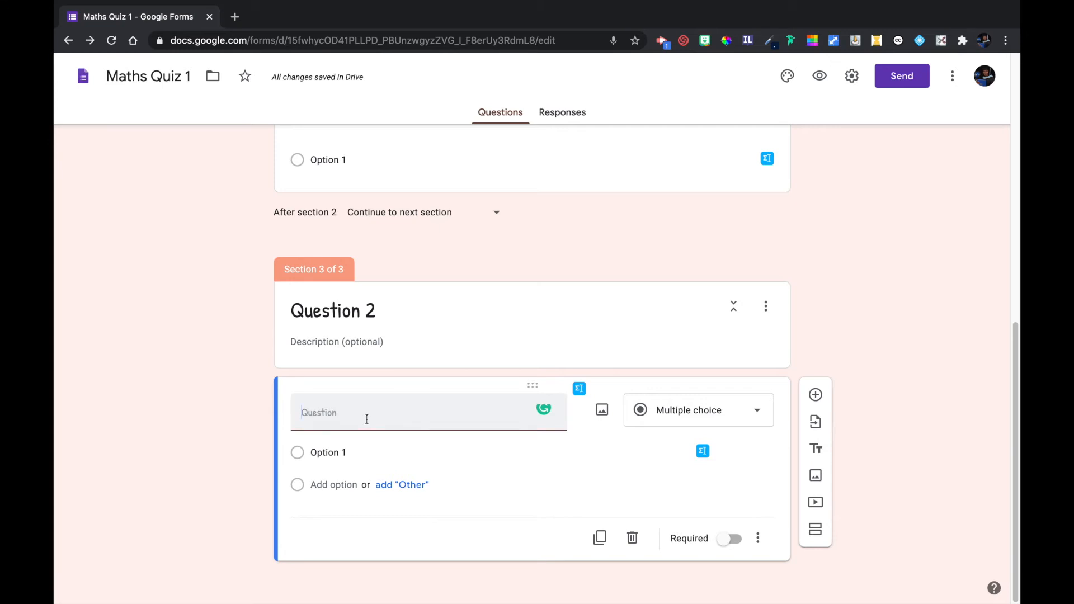
type("What is ")
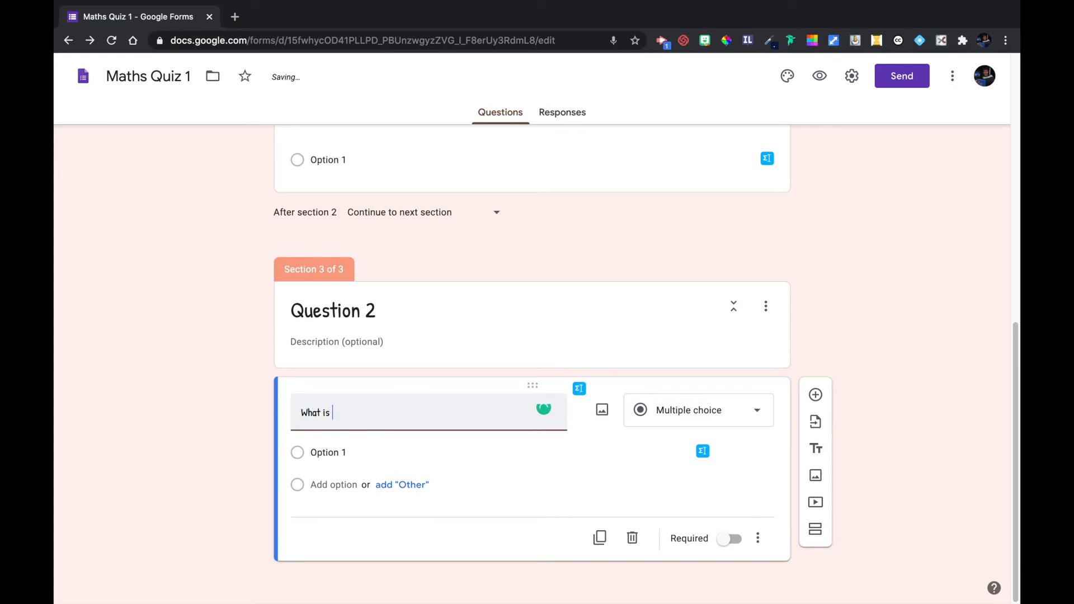
type("the slope of")
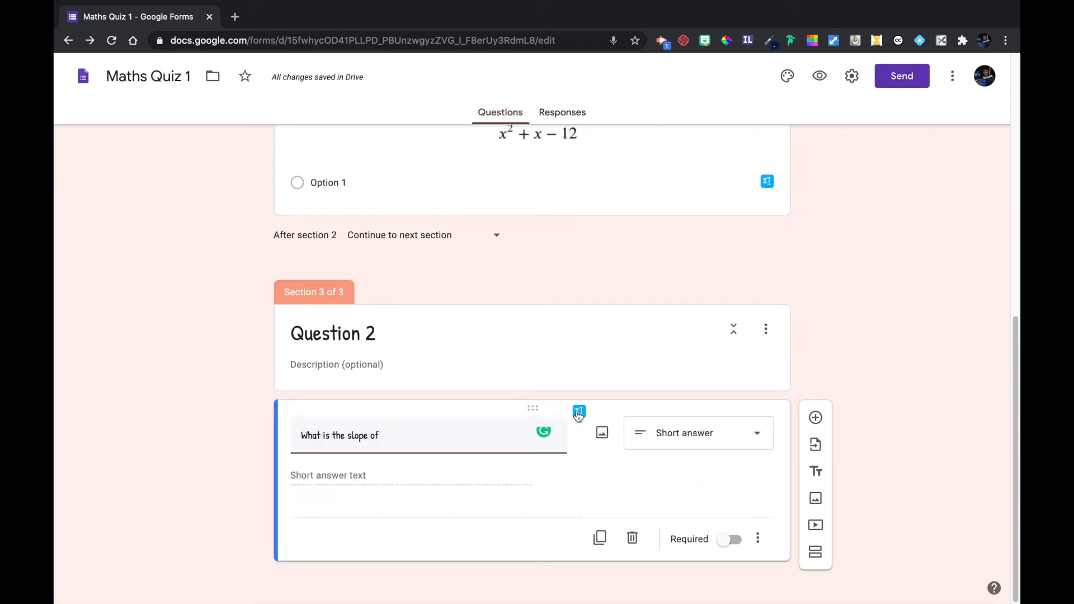
- Plot y = 2x + 4 in EquatIO's Graph Editor and insert the graph into the slope question
left_click(579, 412)
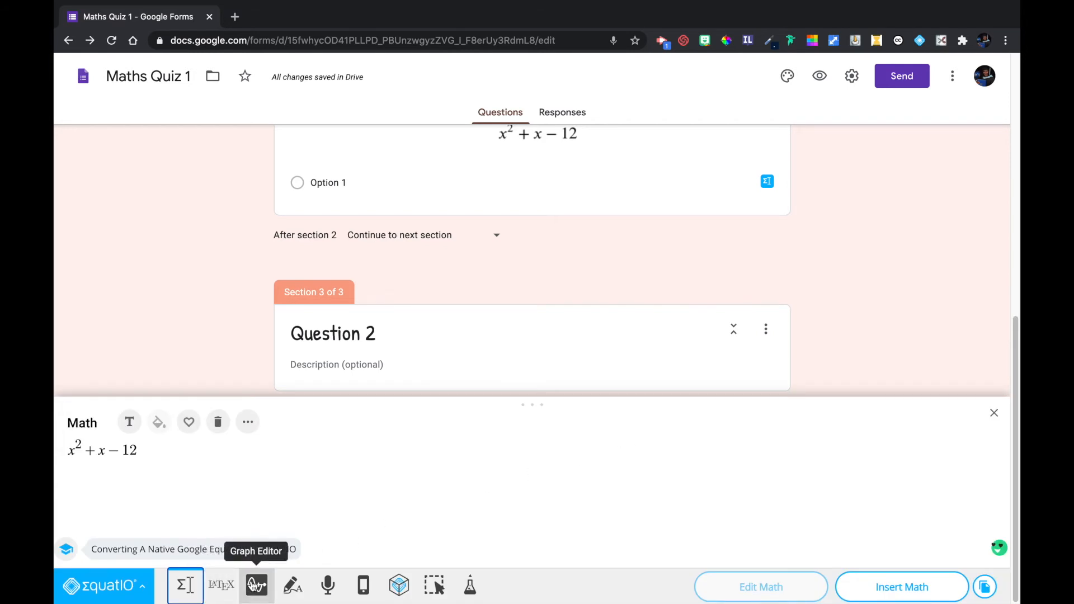
left_click(253, 585)
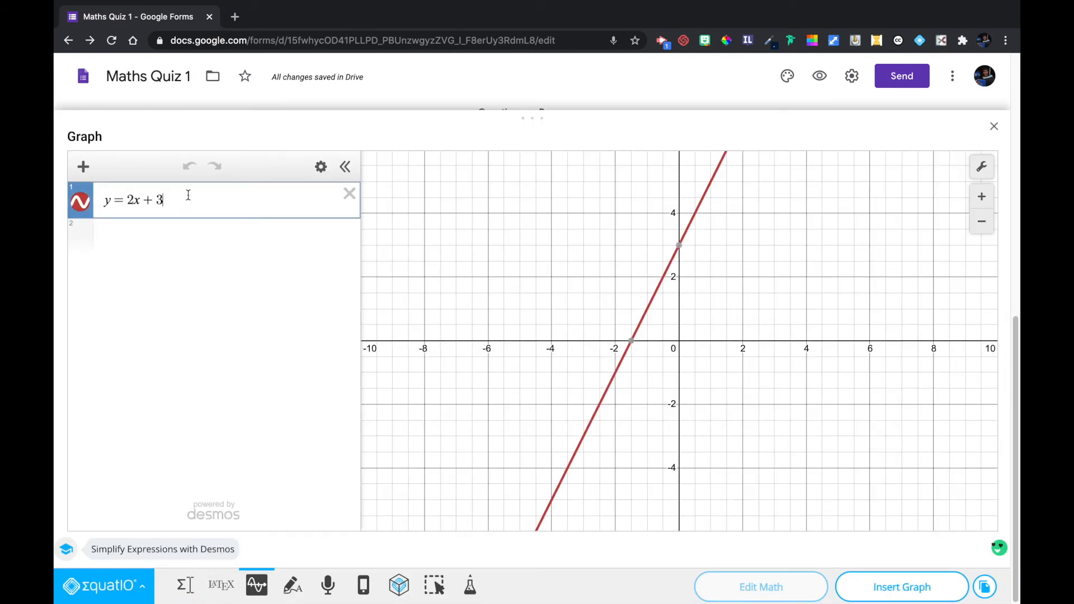
left_click_drag(169, 199, 123, 200)
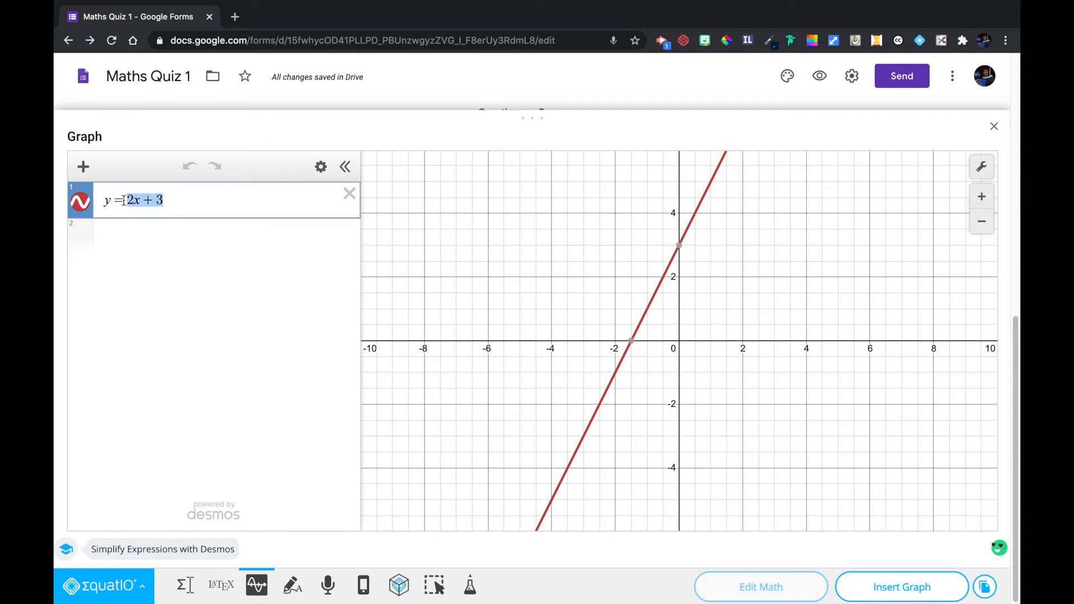
left_click(189, 205)
key("BackSpace")
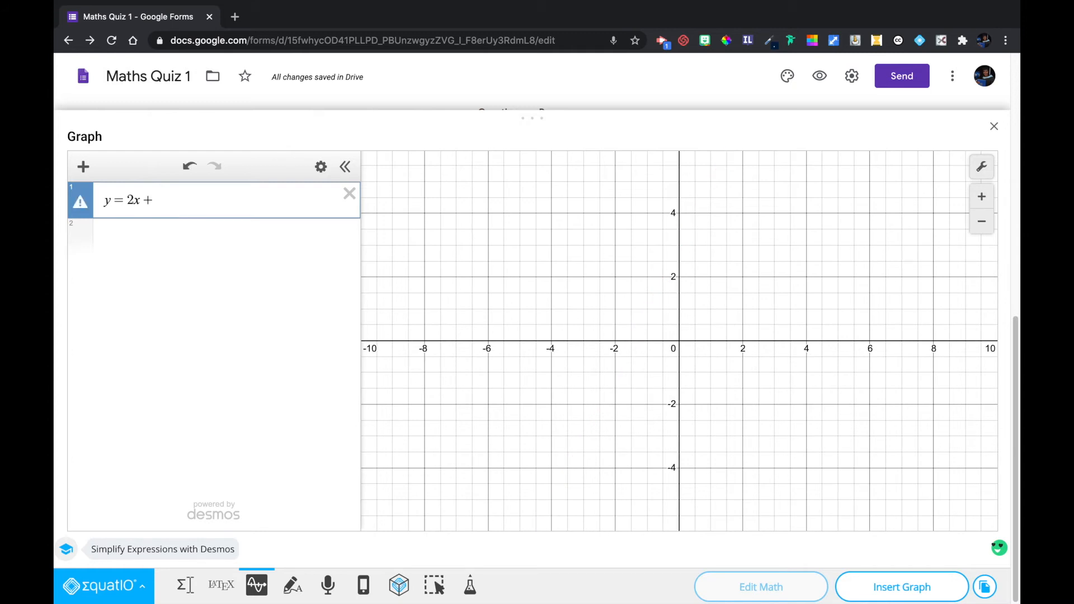
type("4")
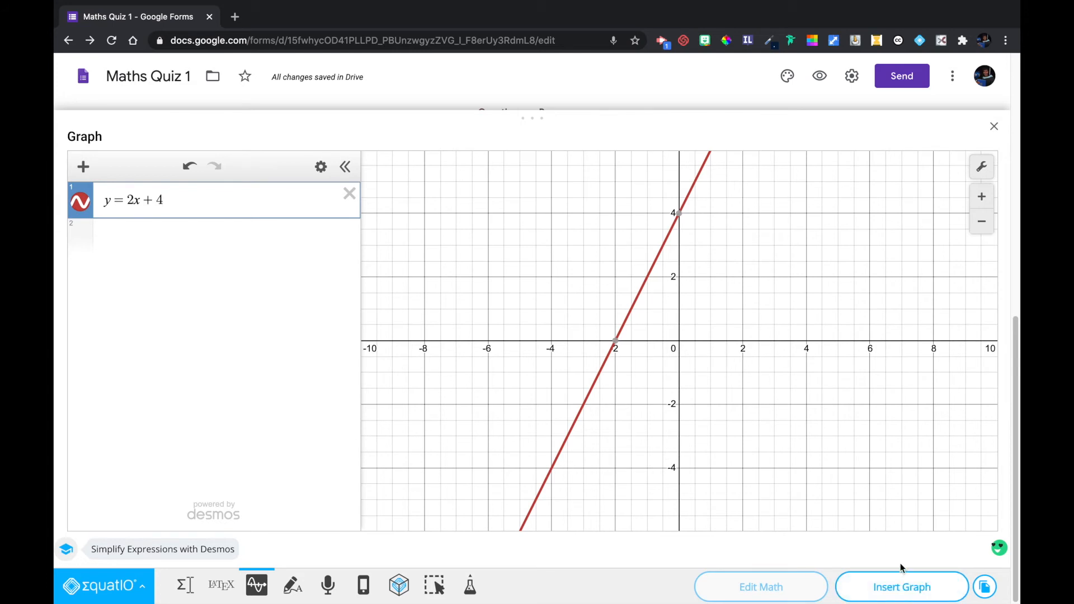
left_click(899, 588)
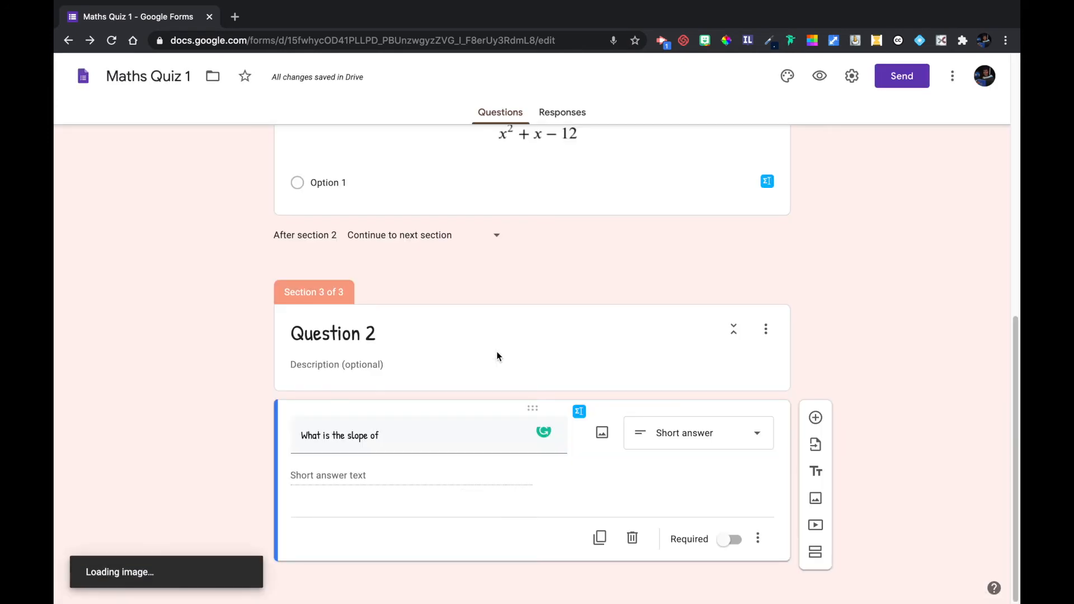
- Shrink the inserted graph image to about half its width in the slope question
scroll(495, 488, "down", 3)
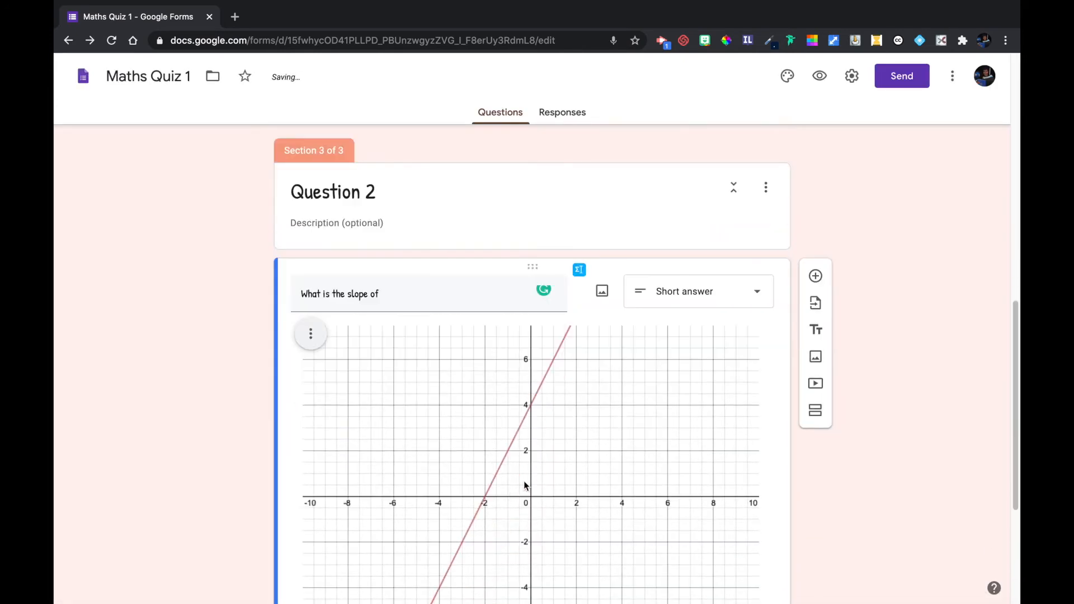
scroll(503, 490, "down", 2)
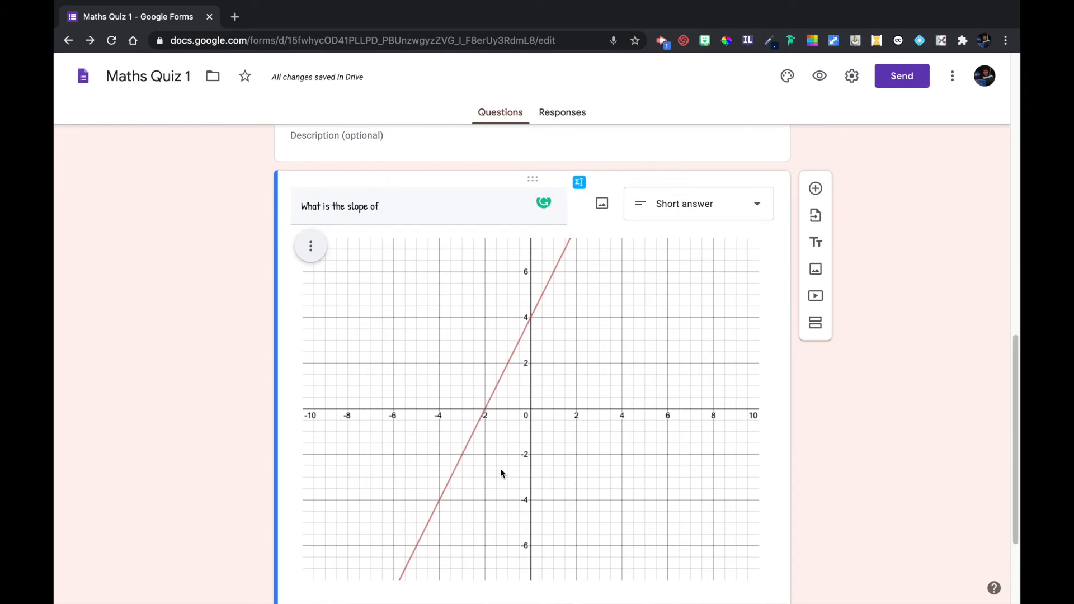
left_click(440, 348)
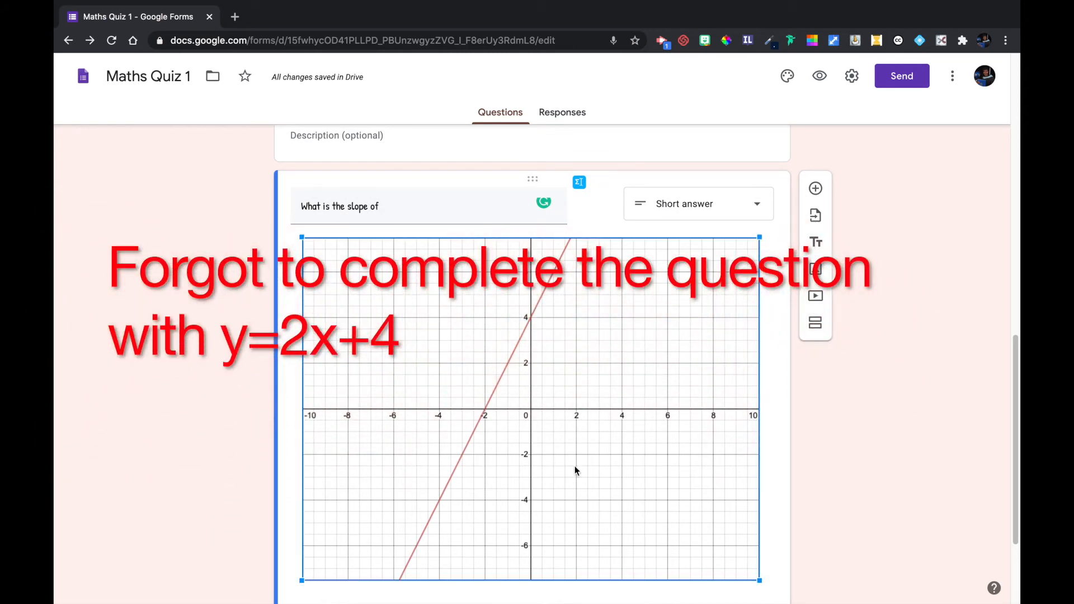
left_click_drag(760, 580, 529, 371)
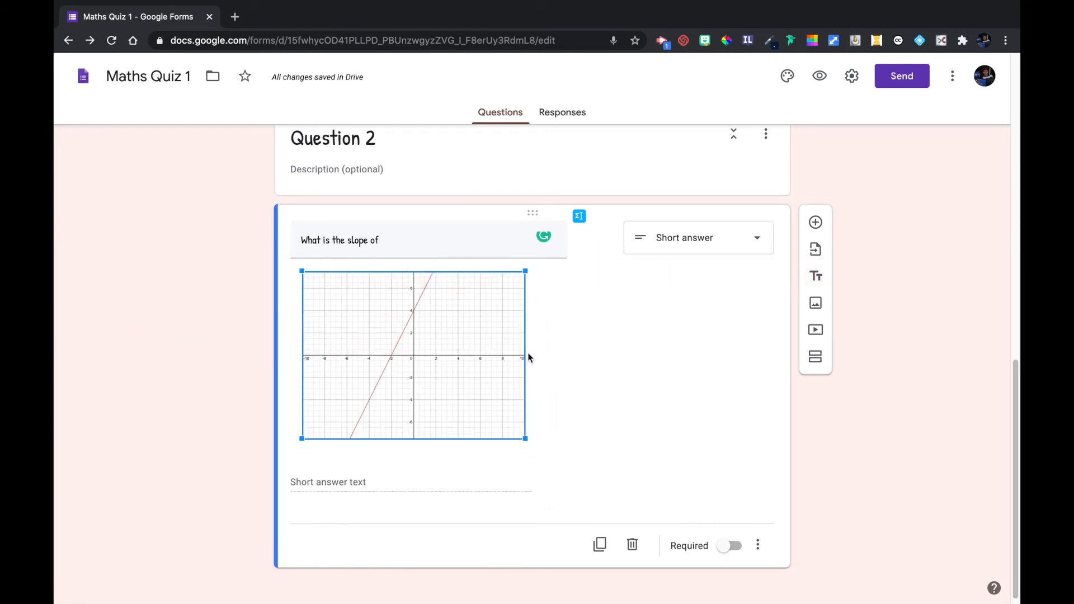
left_click(632, 383)
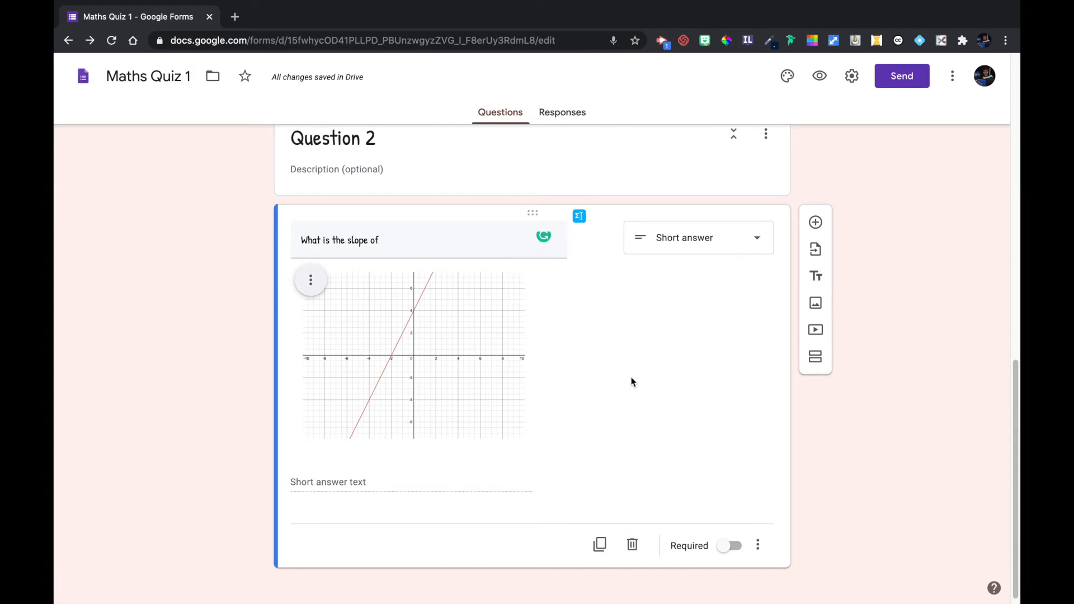
scroll(603, 416, "up", 8)
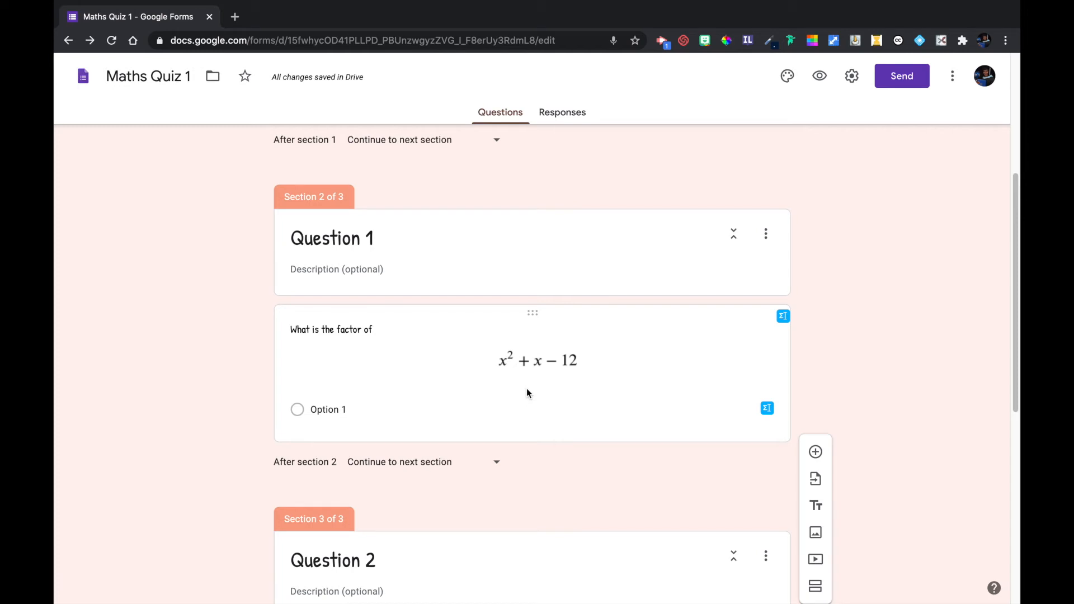
scroll(517, 403, "down", 2)
scroll(517, 407, "down", 3)
scroll(520, 434, "up", 4)
scroll(520, 434, "down", 7)
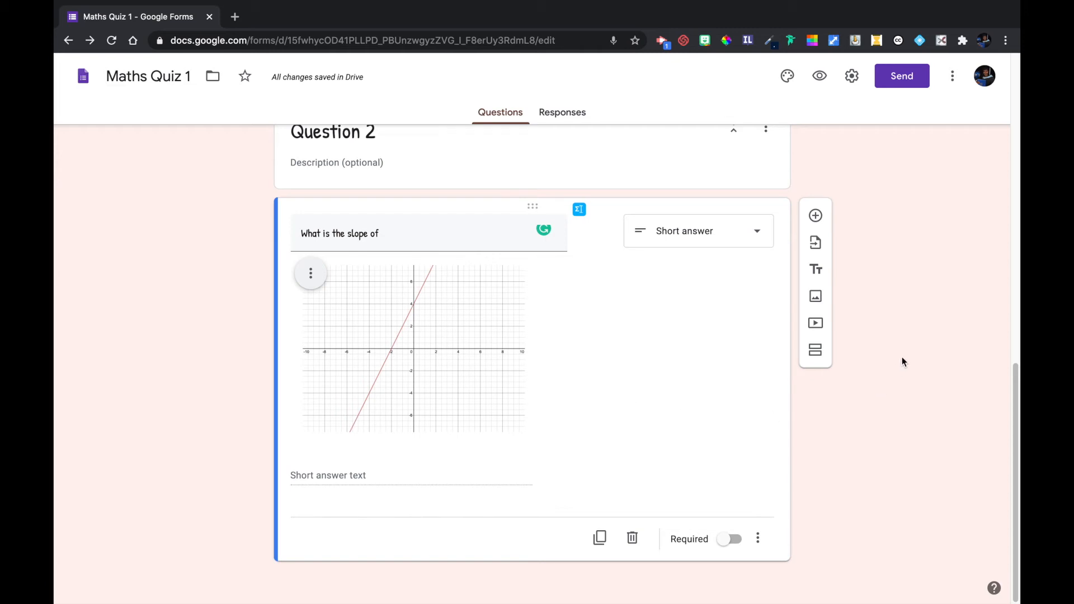
- Add a section after the Question 2 section and title it "Question 3"
left_click(815, 350)
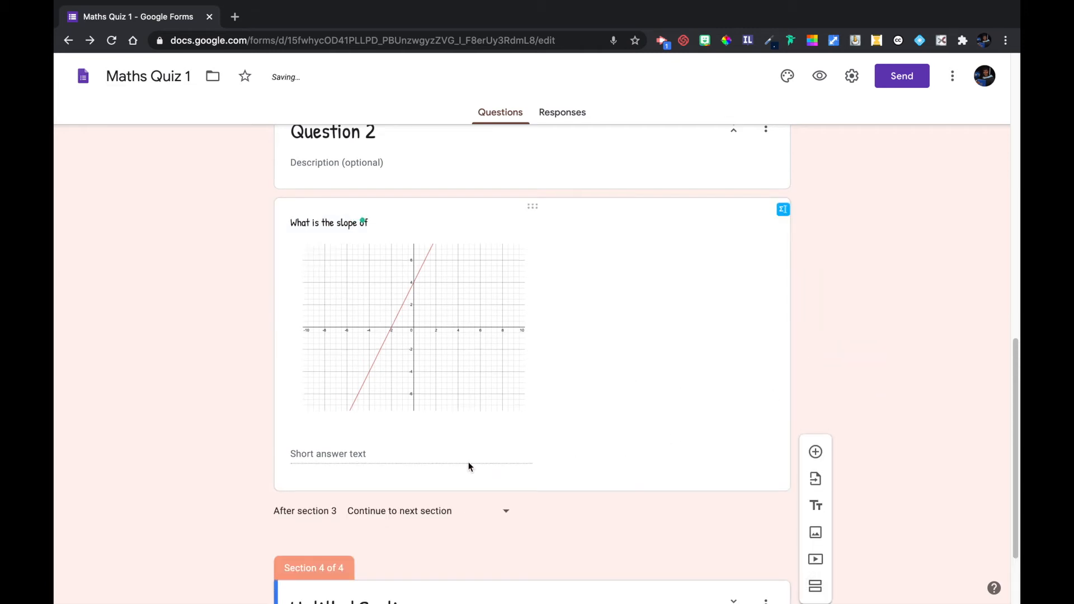
left_click(423, 502)
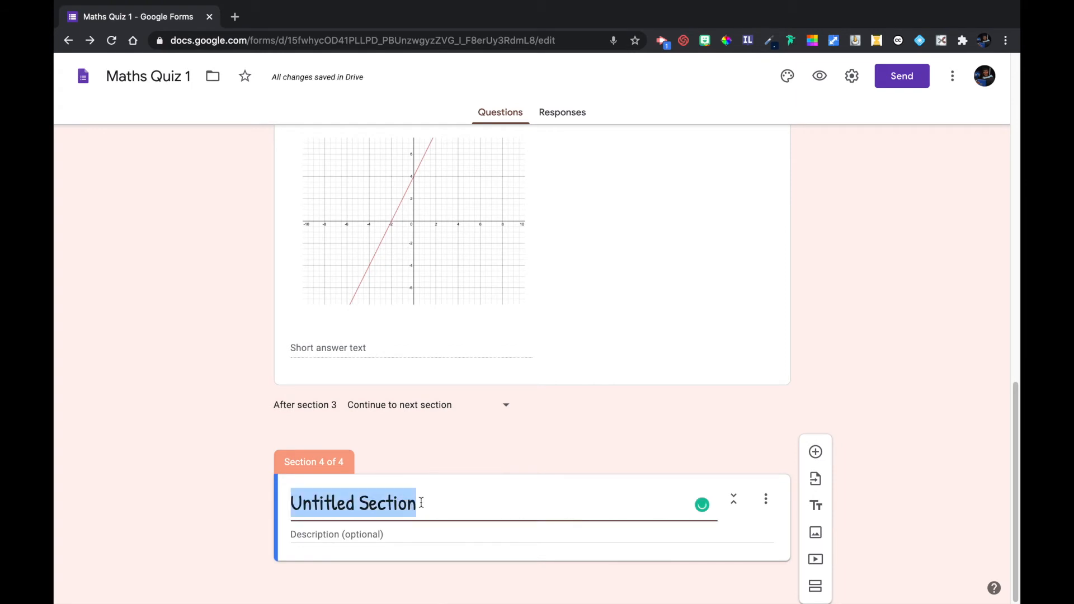
key("BackSpace")
type("Ques")
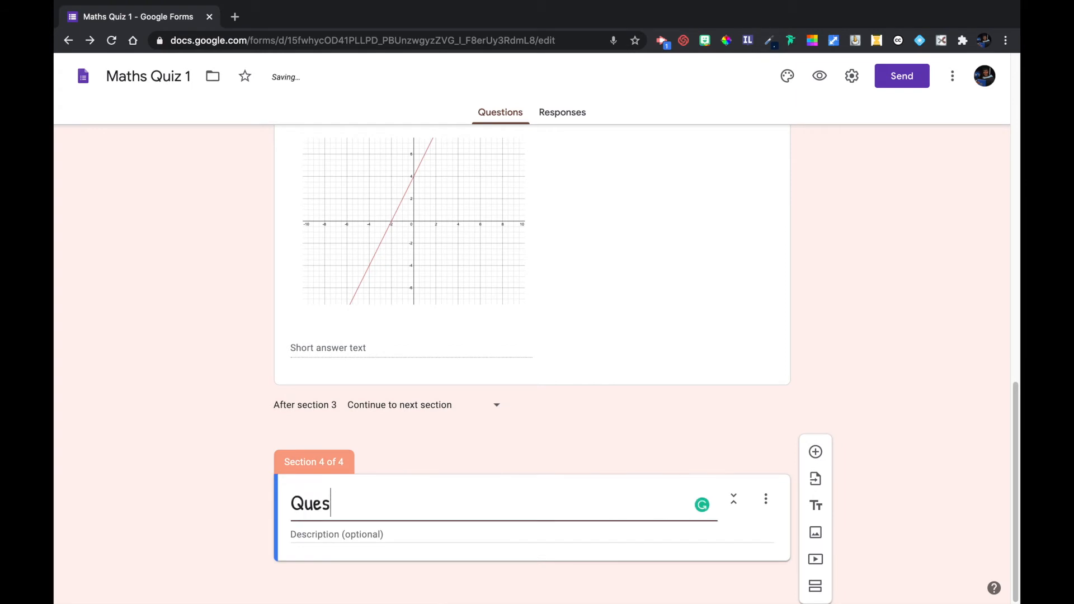
type("tion 3")
- Add a question to the Question 3 section and clear the old expression in EquatIO's handwriting recognition editor
left_click(816, 453)
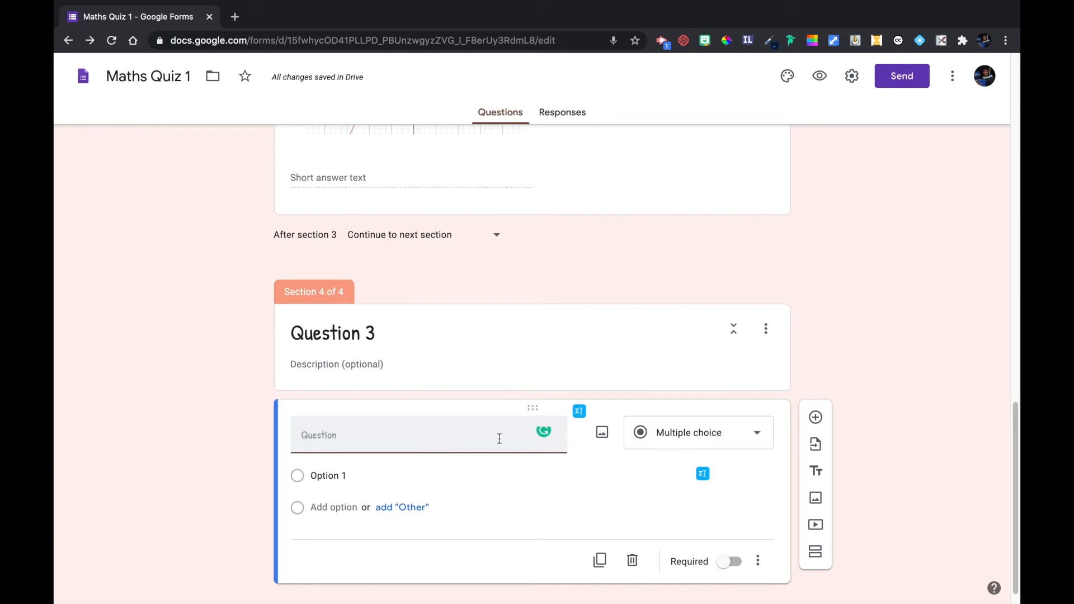
left_click(579, 411)
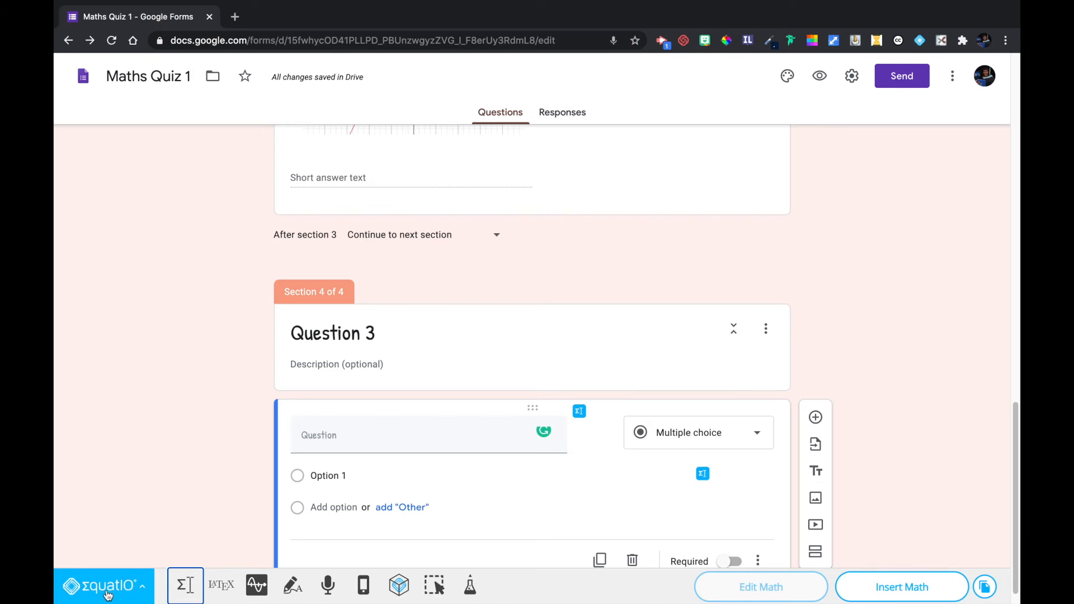
left_click(290, 588)
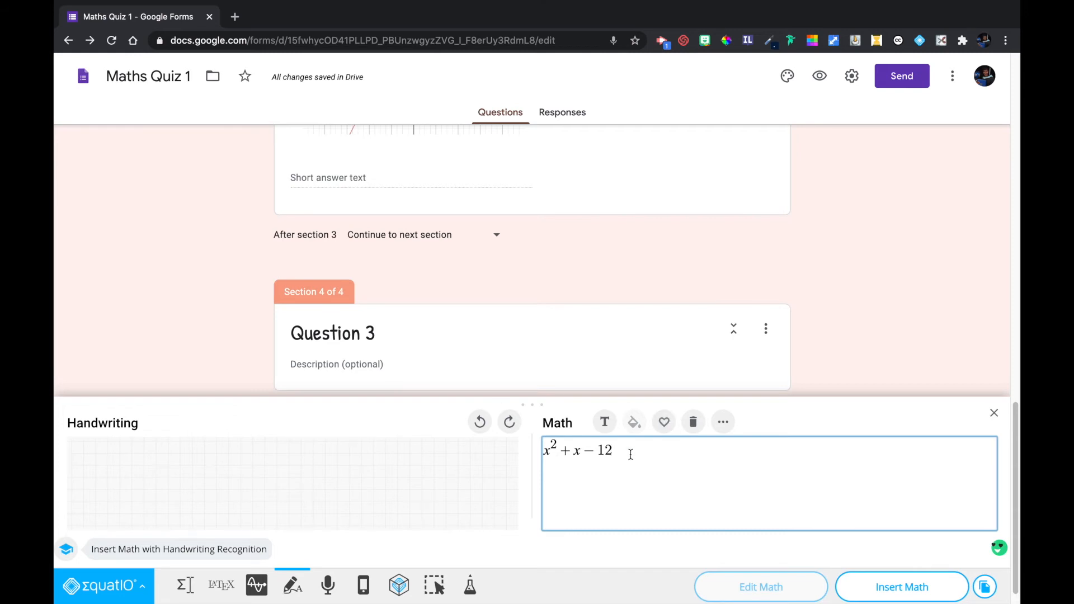
left_click_drag(631, 449, 547, 446)
key("BackSpace")
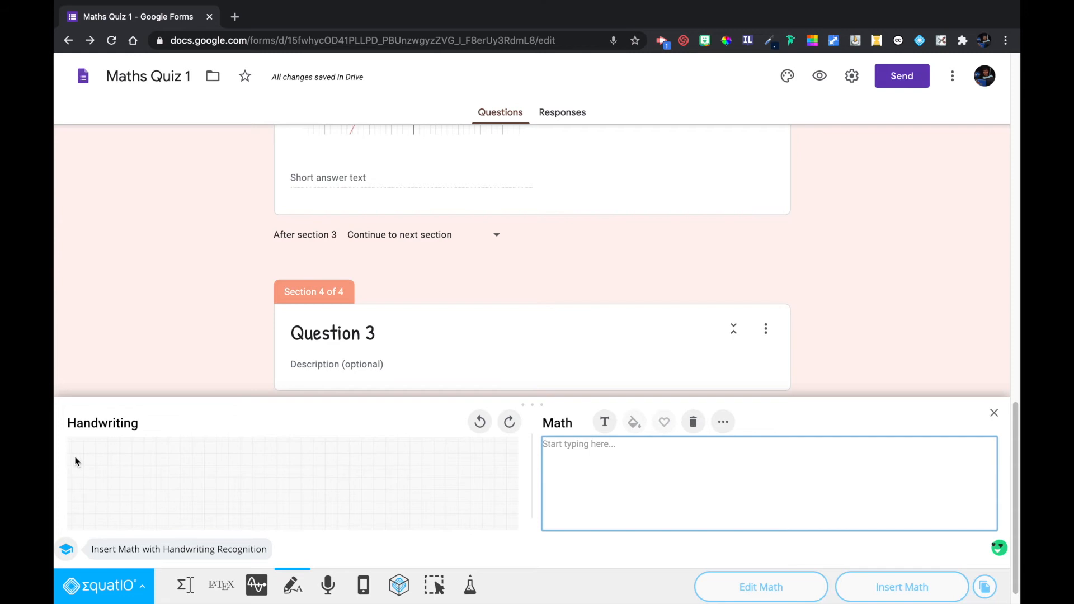
- Handwrite x³ + 5x² + 6x in EquatIO and insert the recognised expression into the new question
mouse_move(72, 454)
left_mouse_down()
mouse_move(108, 489)
mouse_move(93, 471)
mouse_move(81, 491)
left_mouse_up()
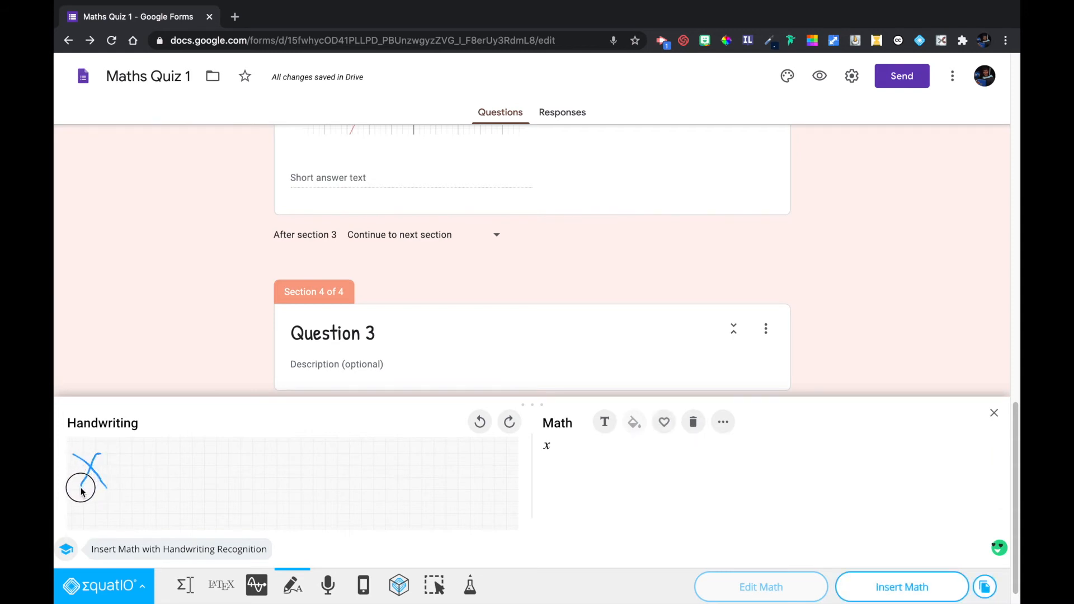
mouse_move(105, 448)
left_mouse_down()
mouse_move(121, 451)
mouse_move(109, 456)
left_mouse_up()
mouse_move(146, 446)
left_mouse_down()
mouse_move(147, 494)
mouse_move(143, 470)
mouse_move(158, 472)
left_mouse_up()
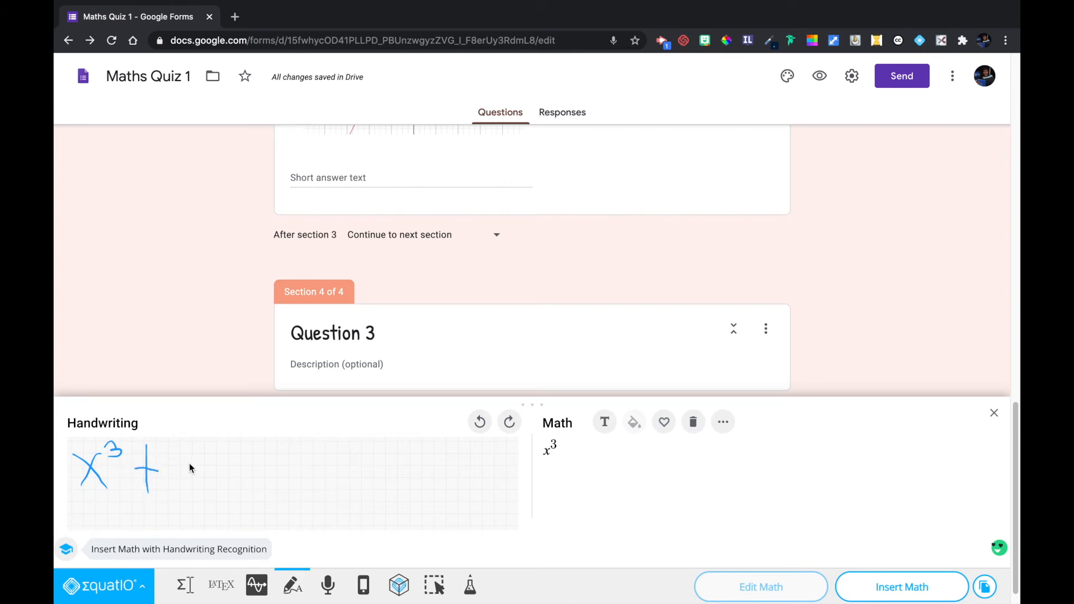
mouse_move(139, 449)
left_mouse_down()
mouse_move(140, 490)
mouse_move(156, 469)
left_mouse_up()
mouse_move(140, 444)
left_mouse_down()
mouse_move(144, 496)
mouse_move(144, 464)
mouse_move(197, 449)
mouse_move(222, 451)
mouse_move(206, 467)
mouse_move(234, 479)
mouse_move(192, 488)
mouse_move(254, 480)
mouse_move(263, 489)
mouse_move(241, 478)
mouse_move(238, 487)
left_mouse_up()
mouse_move(258, 446)
left_mouse_down()
mouse_move(278, 448)
mouse_move(265, 468)
mouse_move(292, 466)
left_mouse_up()
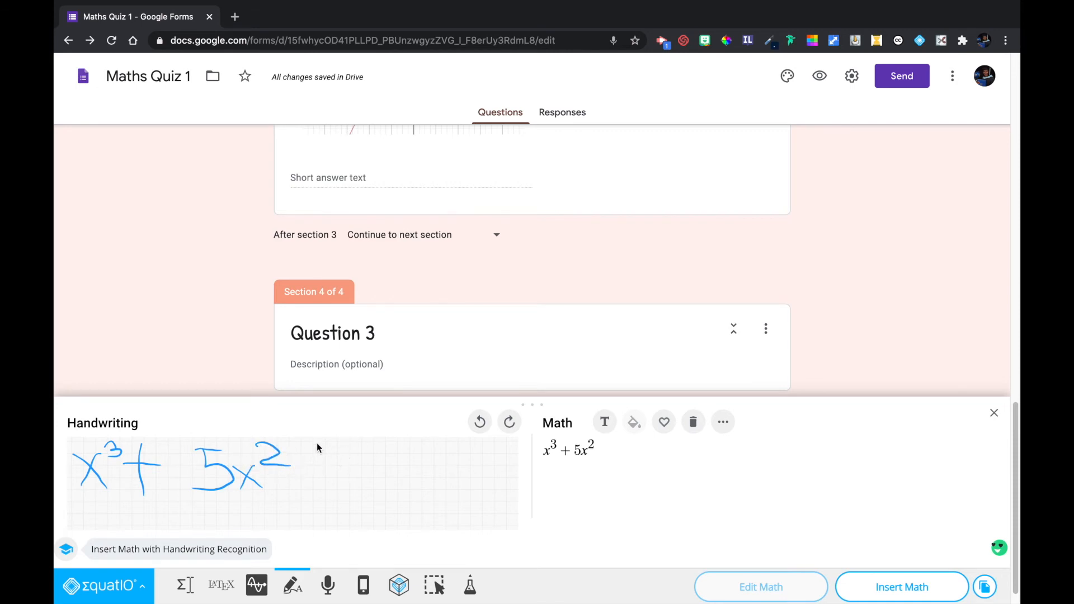
mouse_move(316, 444)
left_mouse_down()
mouse_move(321, 488)
mouse_move(335, 468)
mouse_move(359, 472)
mouse_move(384, 496)
mouse_move(378, 476)
mouse_move(363, 479)
mouse_move(402, 479)
mouse_move(412, 495)
mouse_move(410, 466)
mouse_move(397, 492)
left_mouse_up()
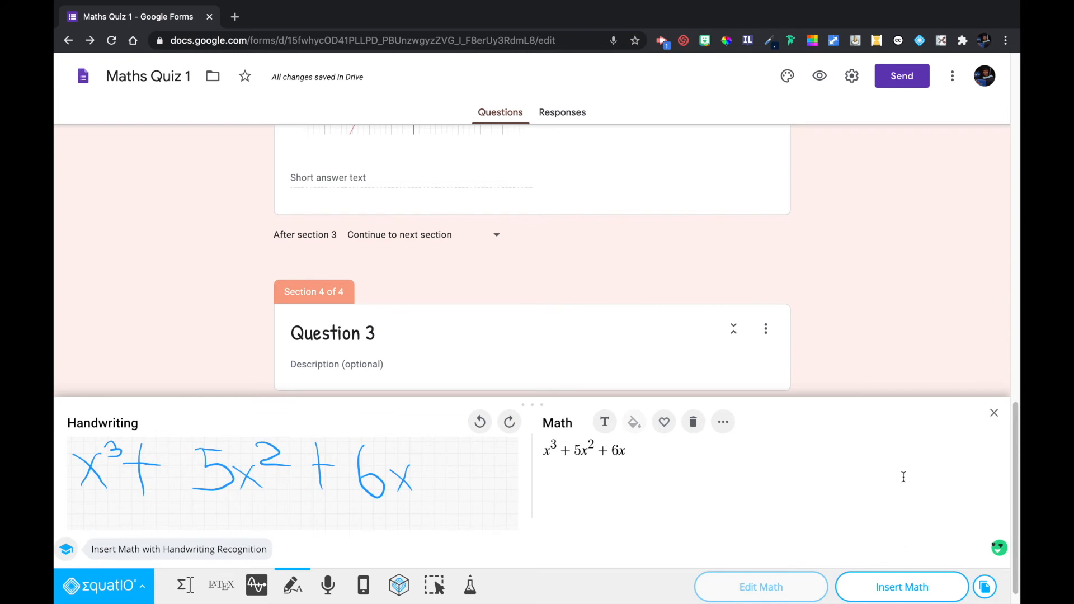
left_click(896, 592)
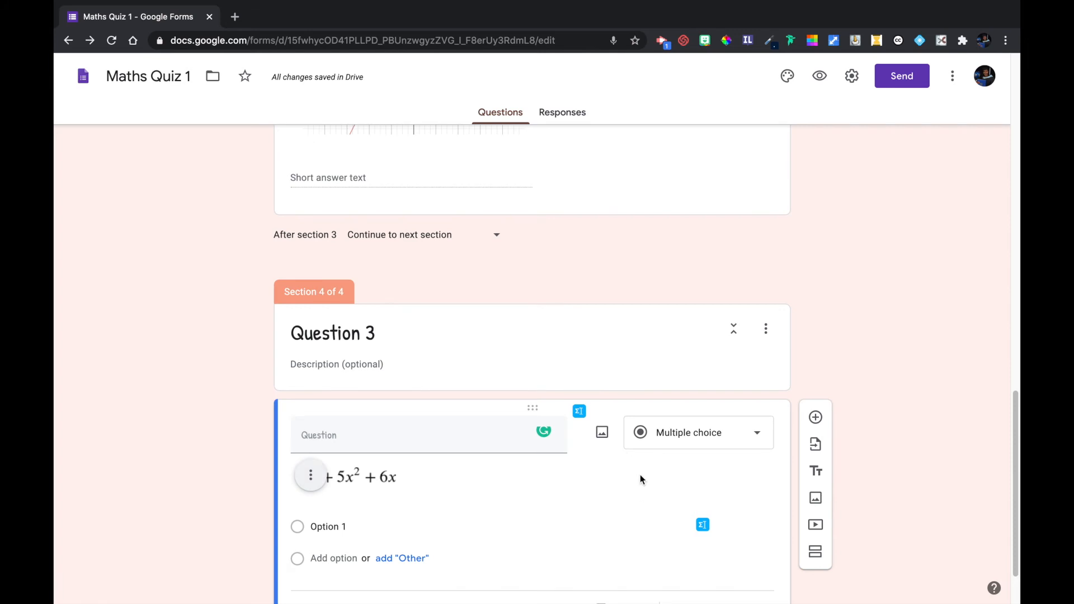
- Add another question below the x³ + 5x² + 6x one and clear the old expression in EquatIO's speech input editor
scroll(639, 475, "down", 2)
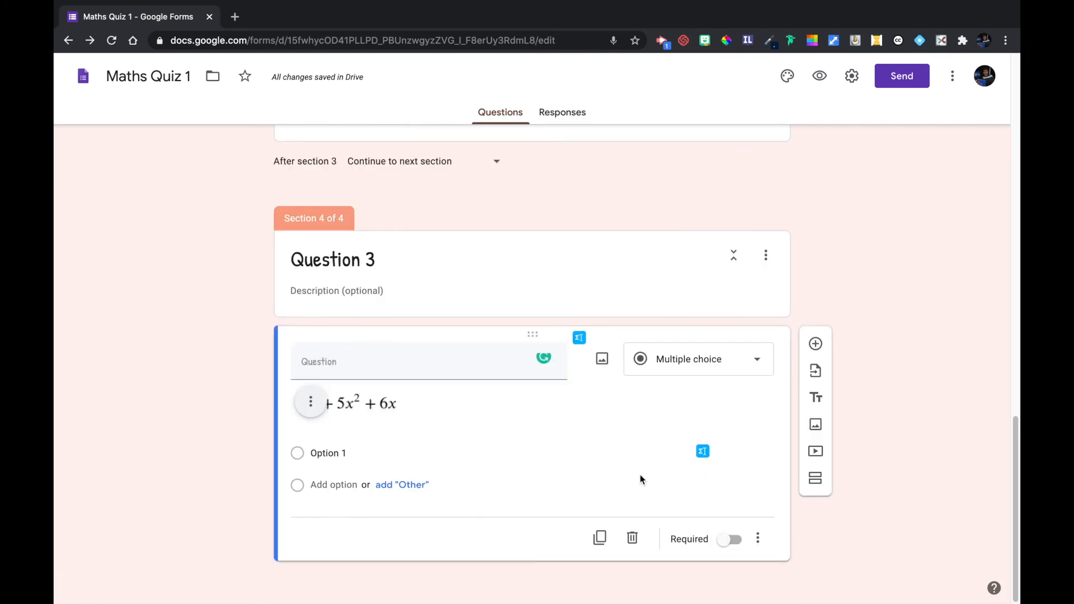
left_click(814, 345)
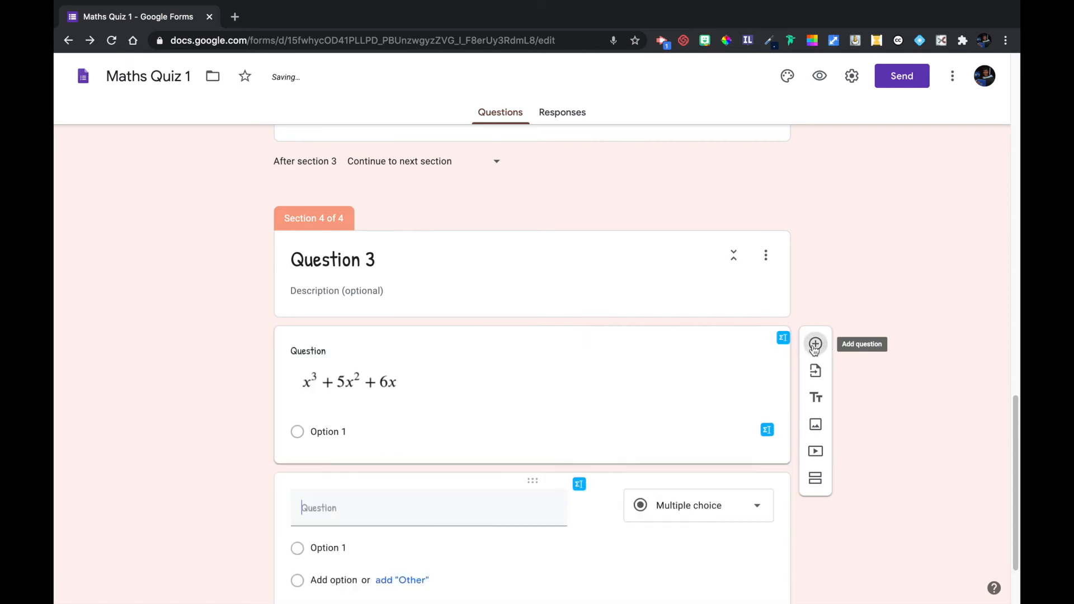
left_click(581, 487)
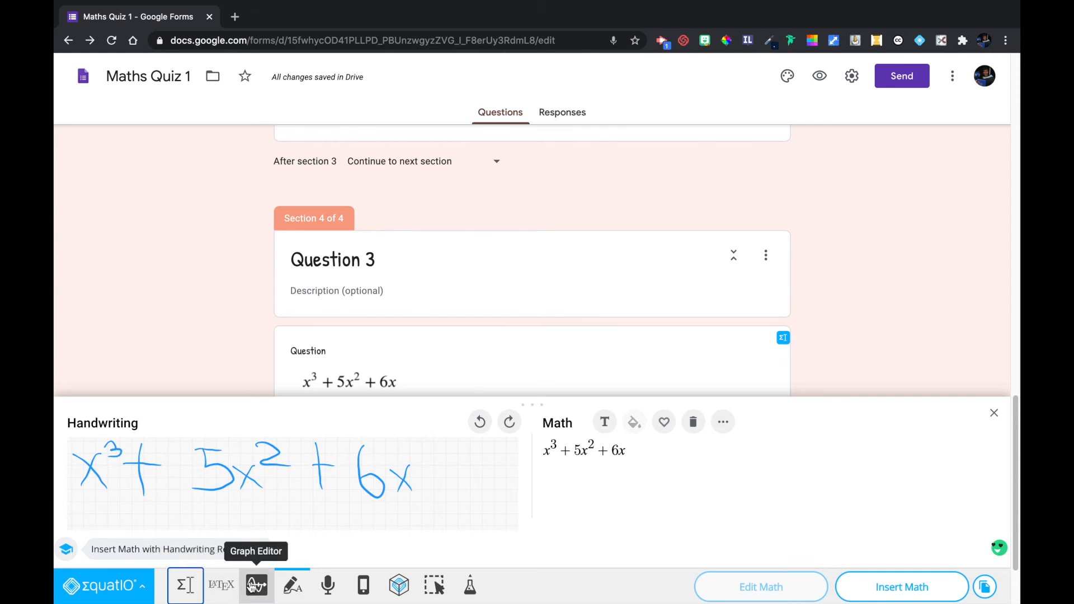
left_click(331, 589)
left_click(647, 450)
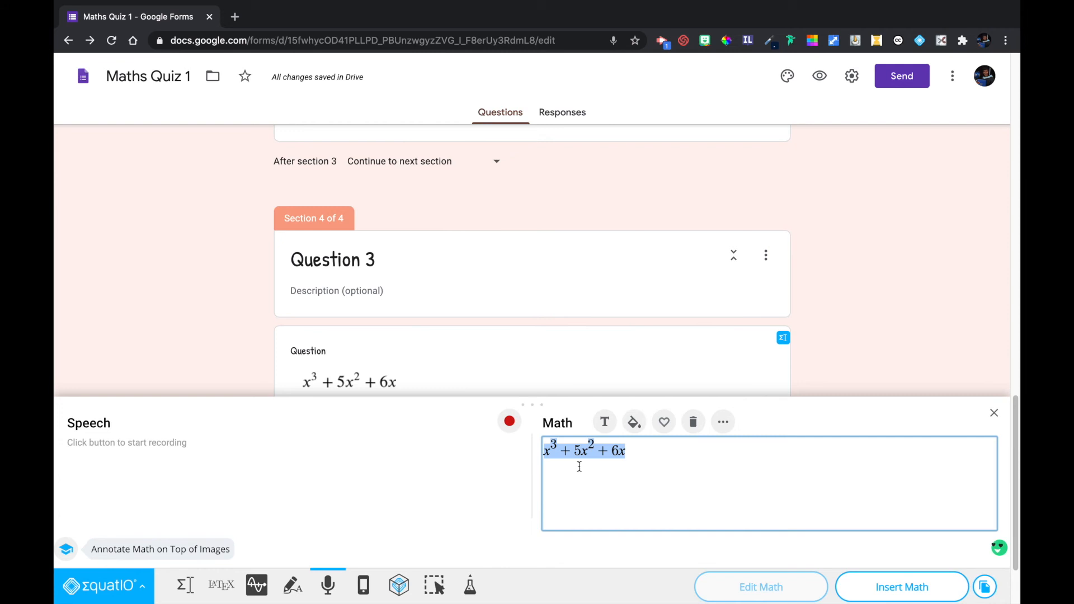
key("BackSpace")
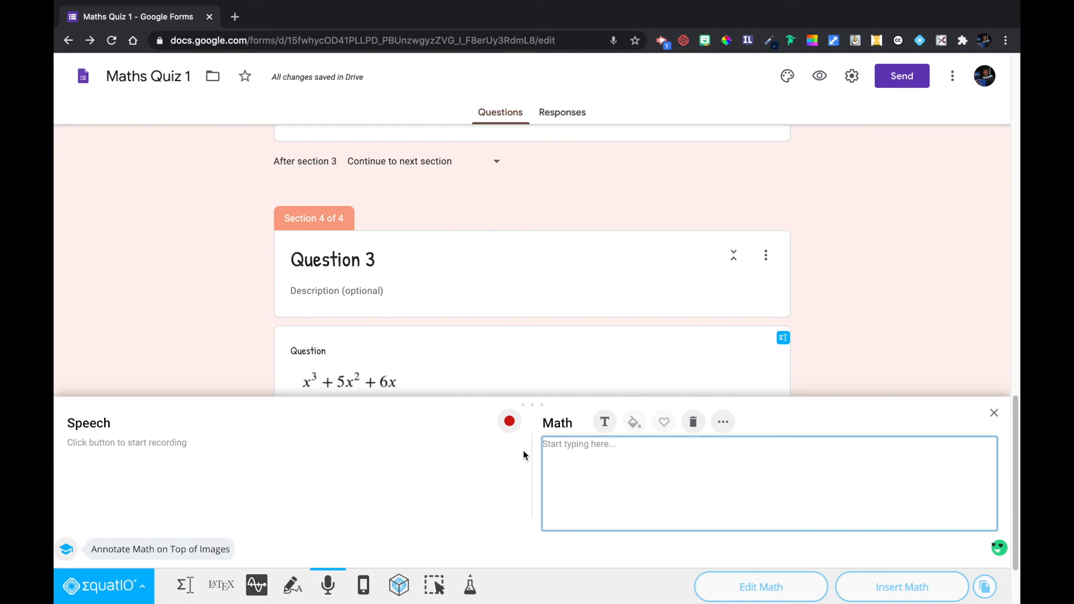
- Dictate x² + 4x + 3 + 3 with EquatIO's speech input and insert the expression into the new question
left_click(510, 423)
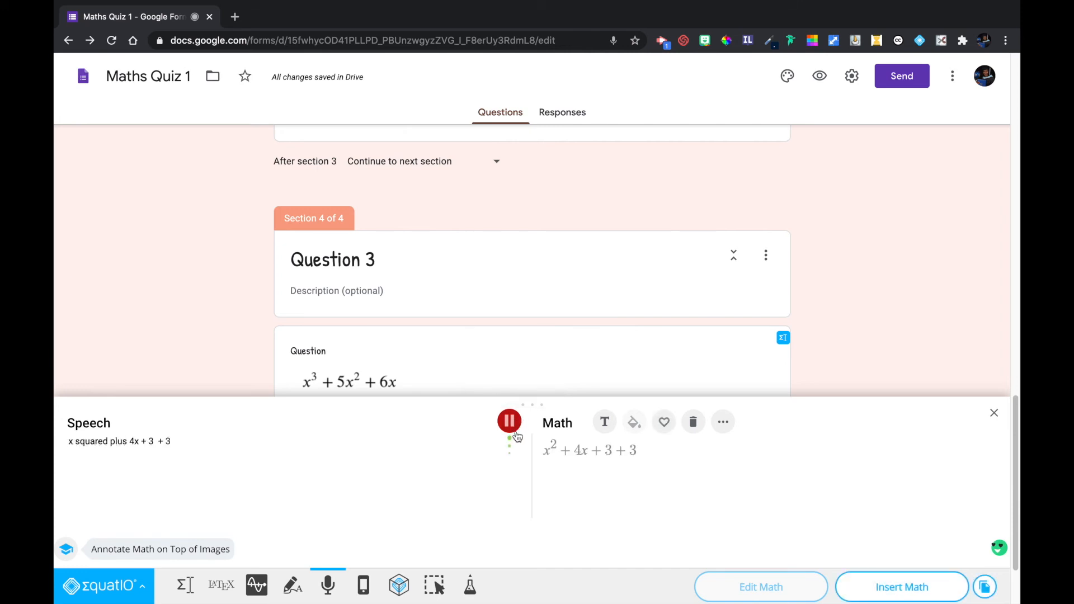
left_click(509, 421)
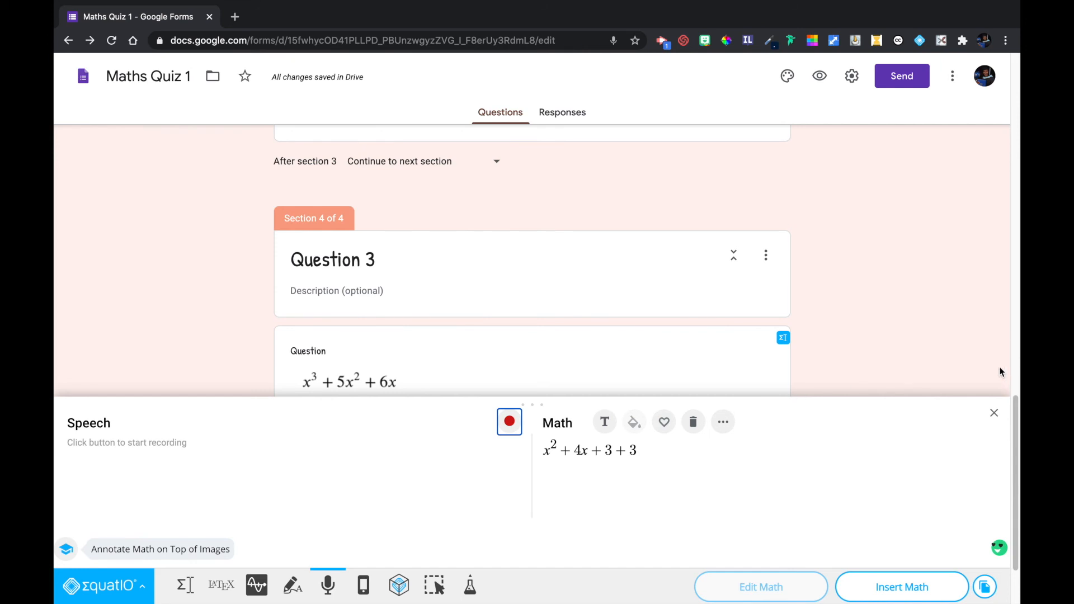
left_click(918, 588)
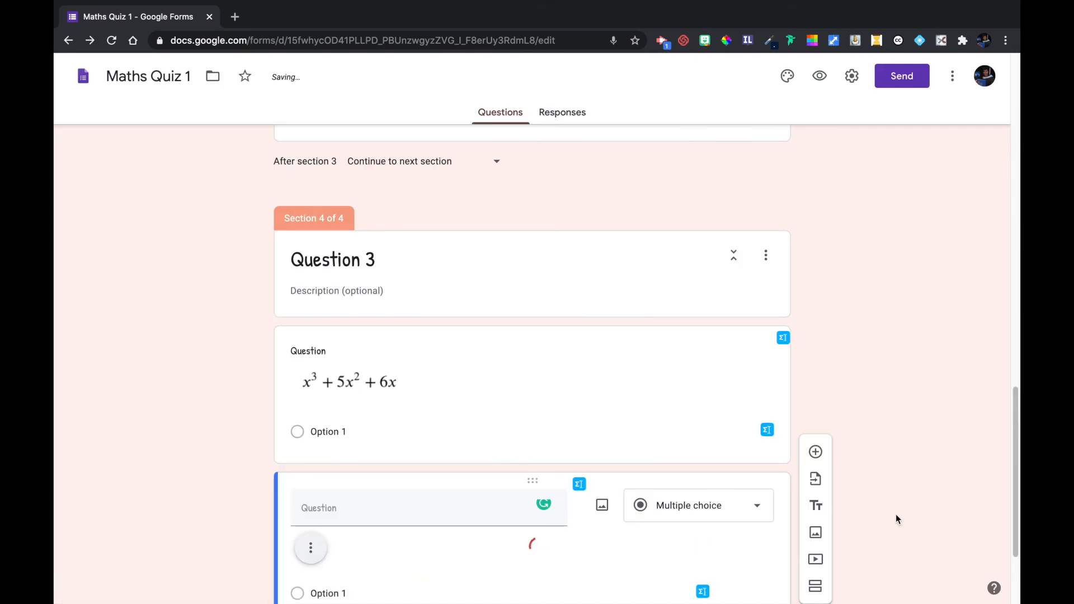
- Center-align the inserted x² + 4x + 3 + 3 equation image in its question
scroll(485, 500, "down", 1)
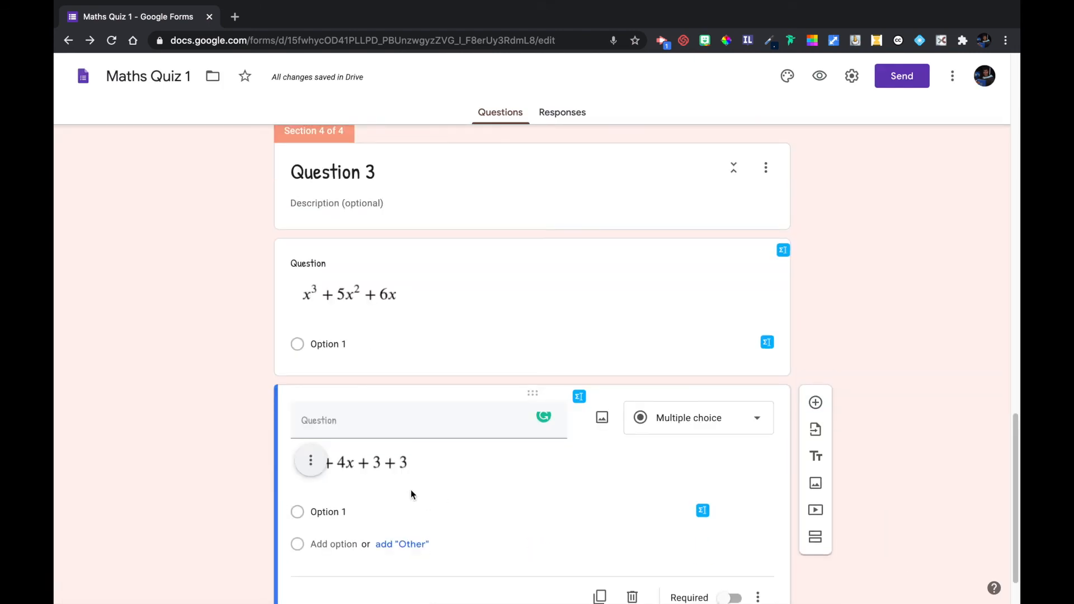
left_click(306, 461)
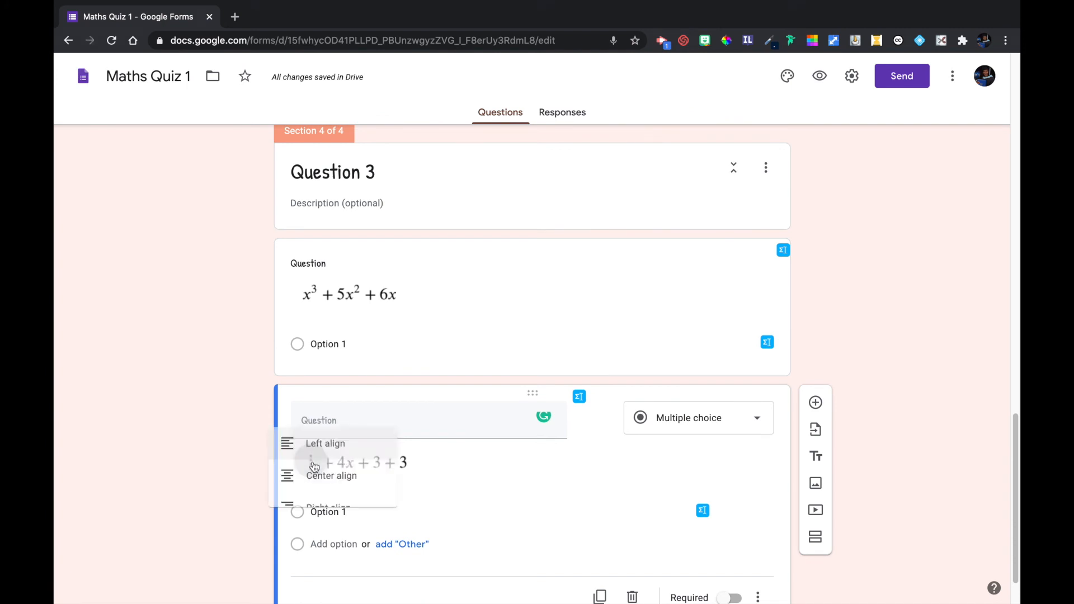
left_click(278, 434)
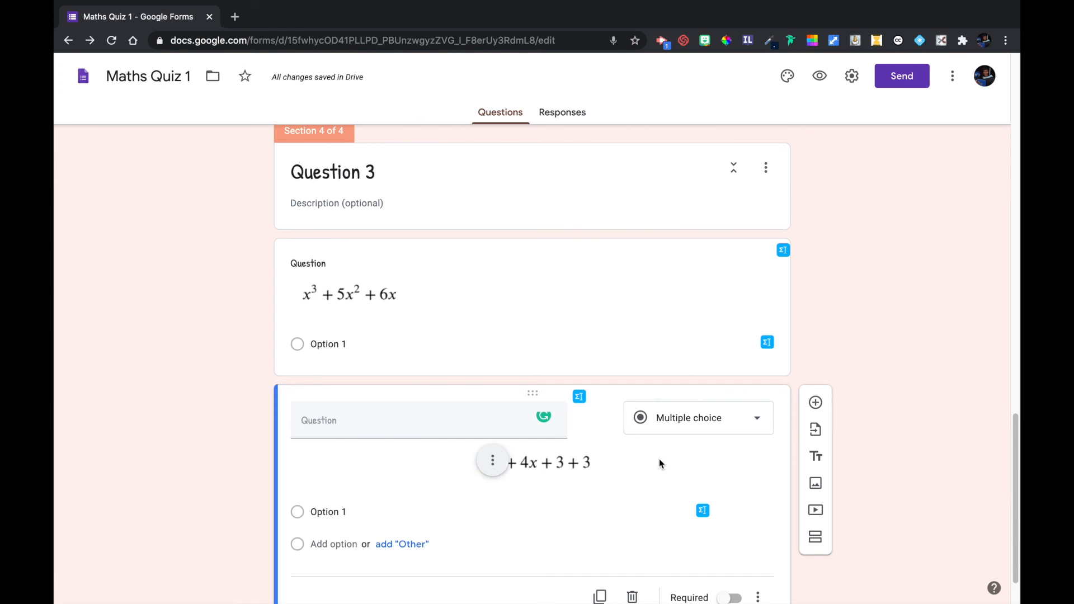
- Preview the quiz from its opening page through to the Question 1 section, and return to the form editor
left_click(819, 77)
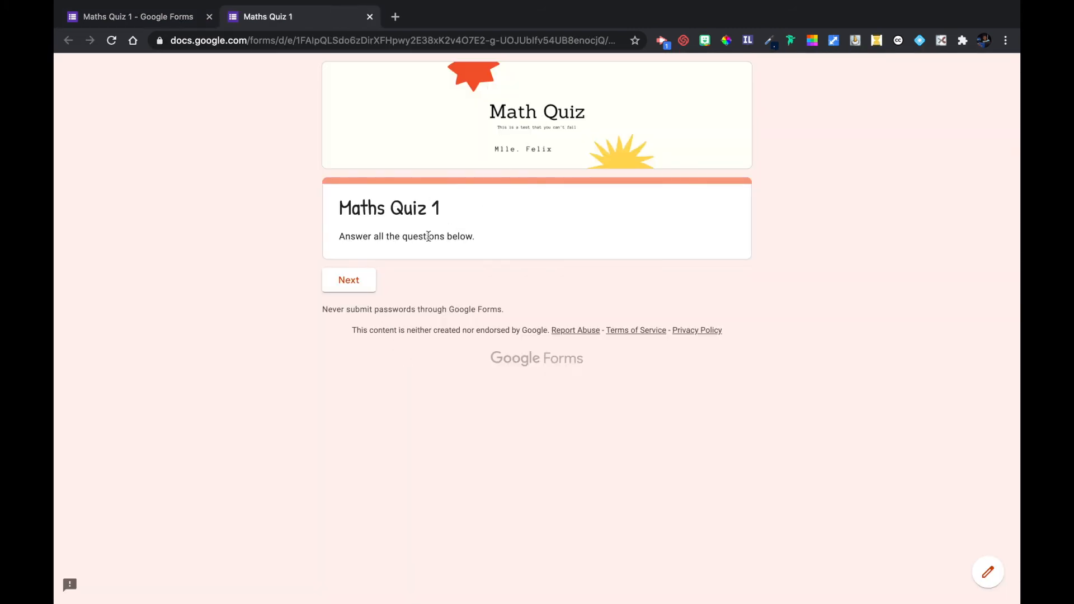
left_click(354, 285)
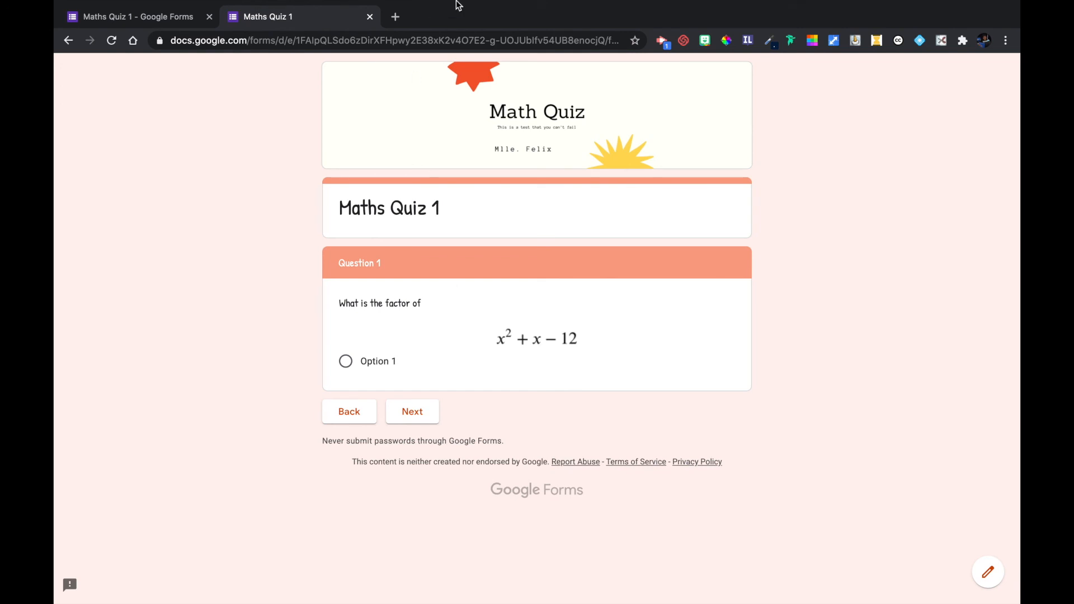
mouse_move(453, 3)
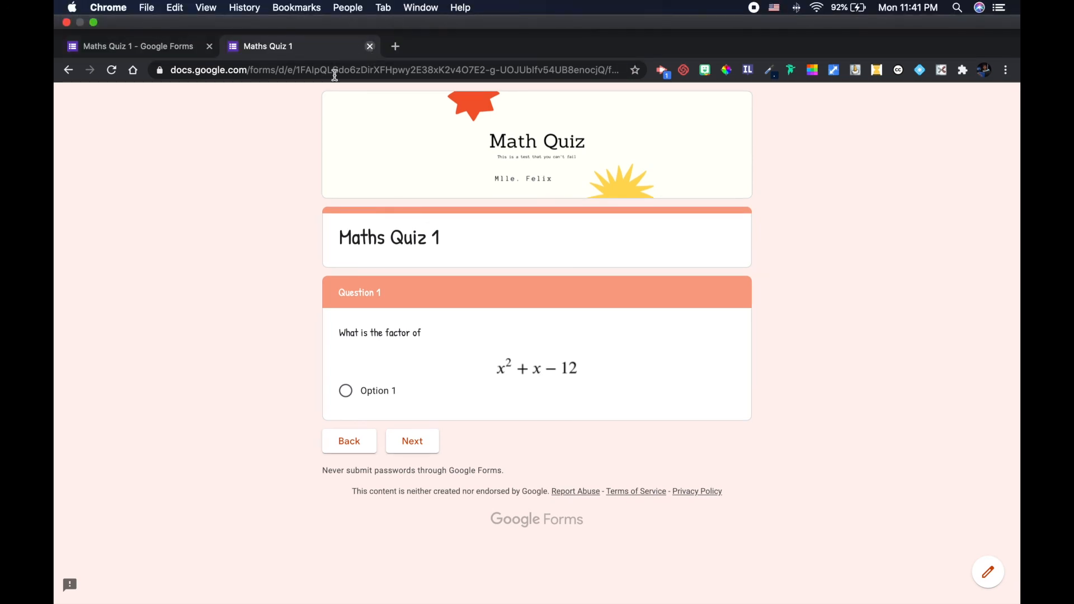
left_click(370, 47)
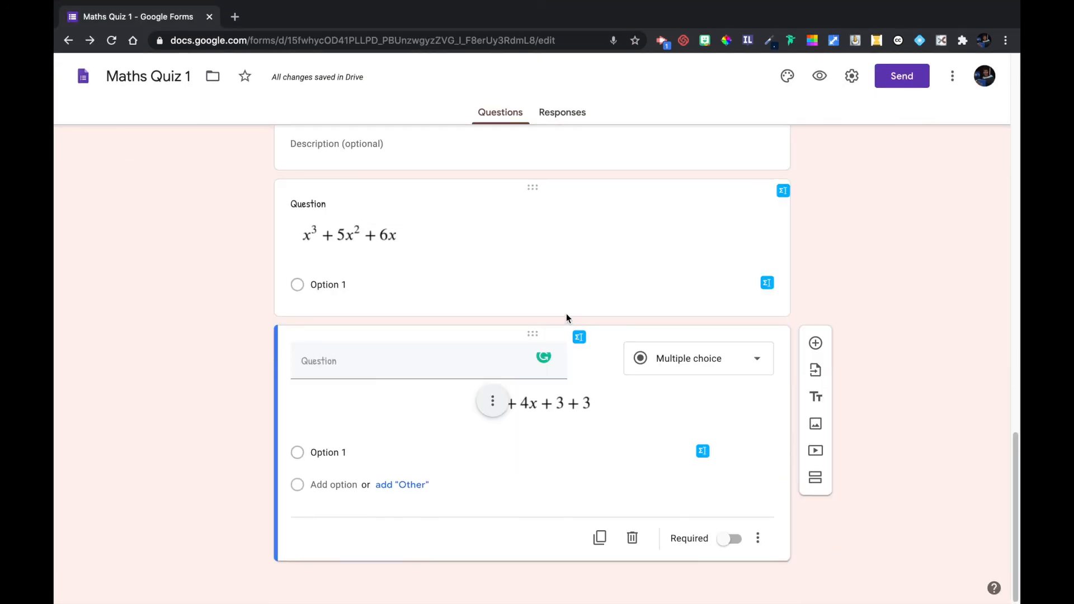
scroll(560, 313, "up", 1)
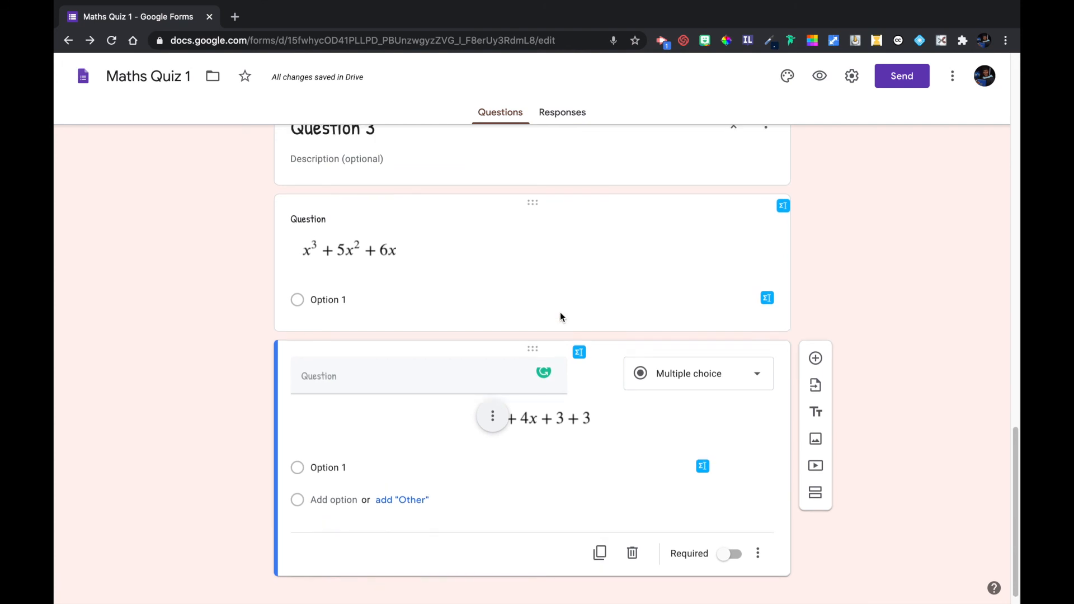